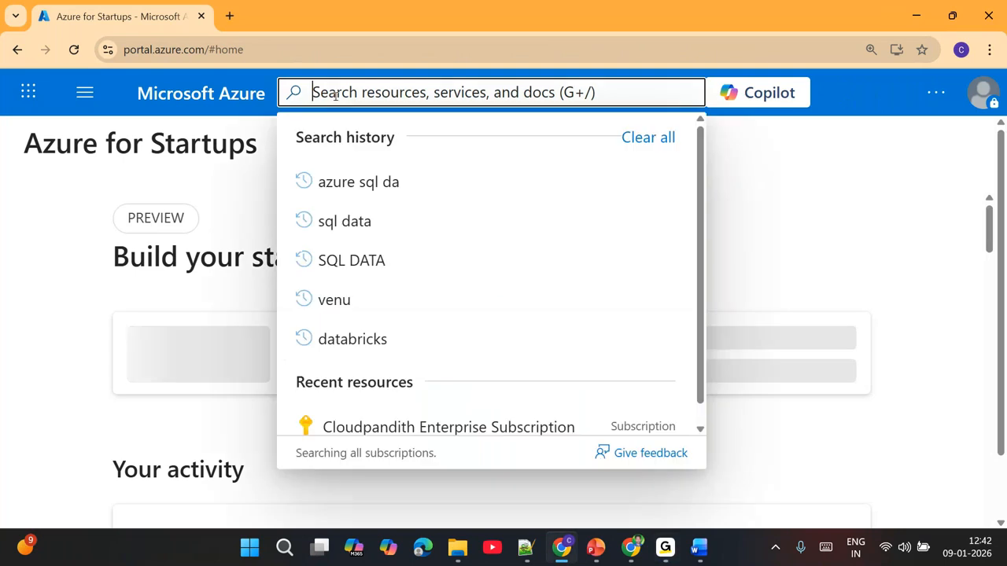
- Search the portal for storage acc, go to Storage accounts, and reduce the browser zoom by two levels
{"action": "type", "text": "ge acc"}
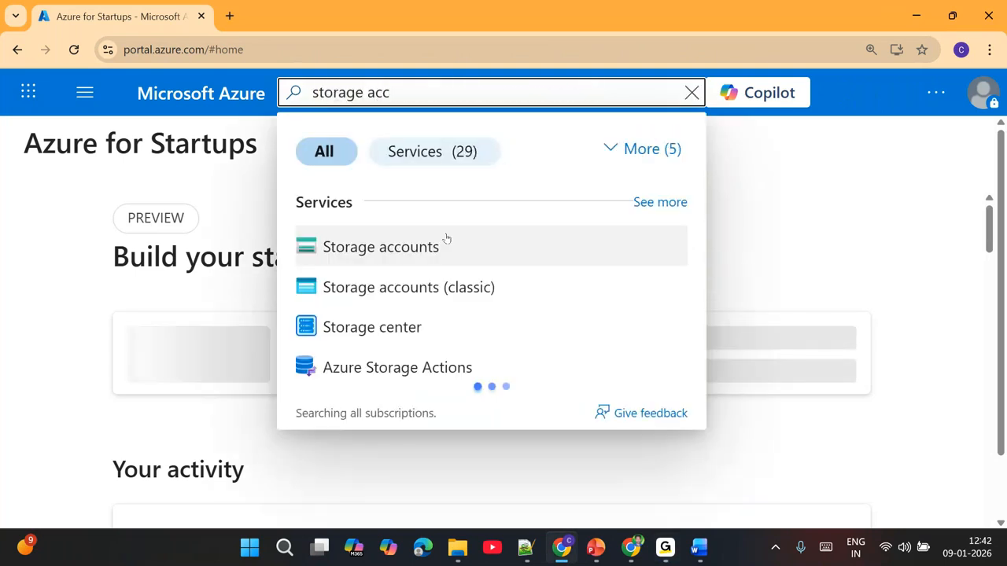
{"action": "left_click", "coordinate": [418, 245]}
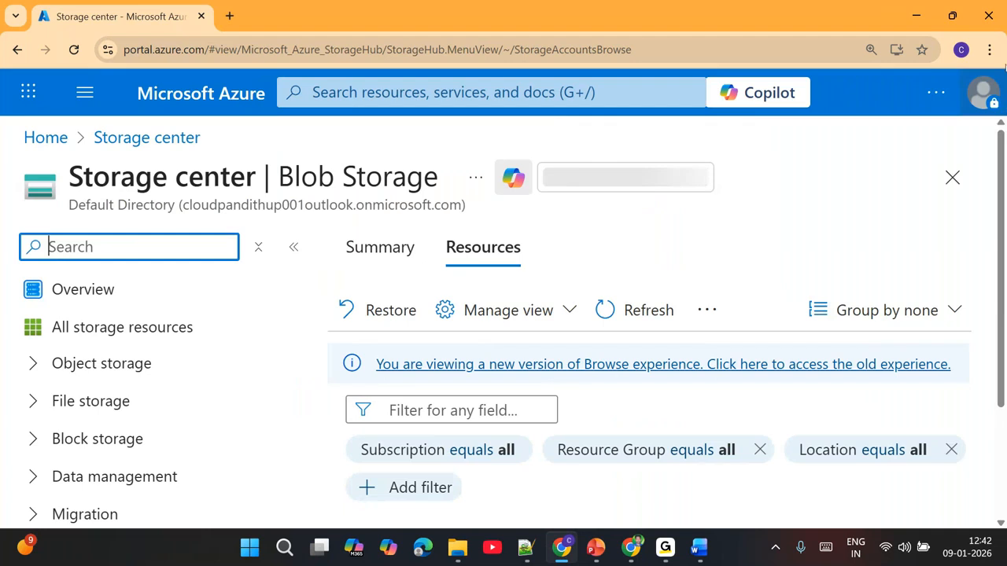
{"action": "left_click", "coordinate": [990, 50]}
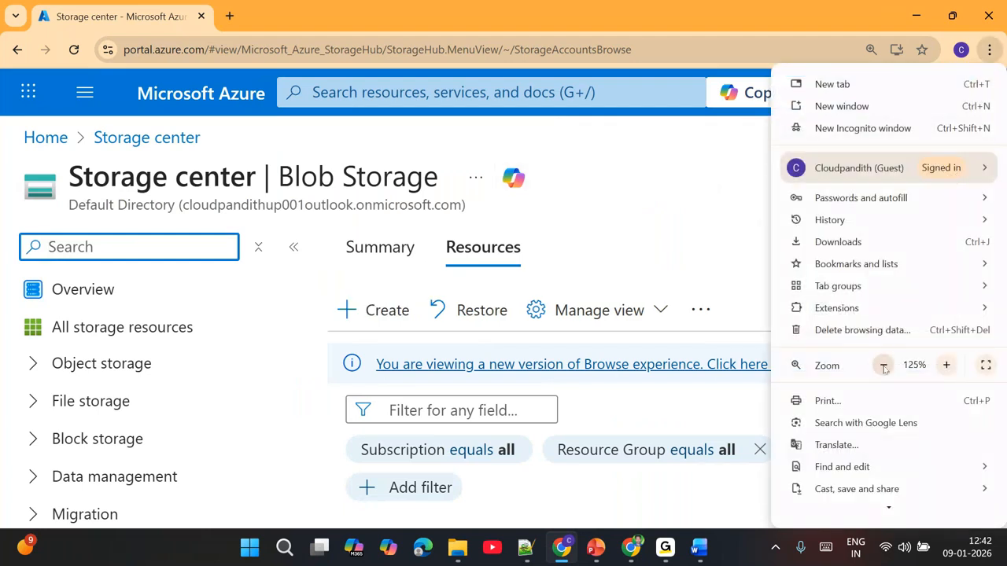
{"action": "left_click", "coordinate": [884, 365]}
{"action": "left_click", "coordinate": [884, 365]}
{"action": "left_click", "coordinate": [250, 296]}
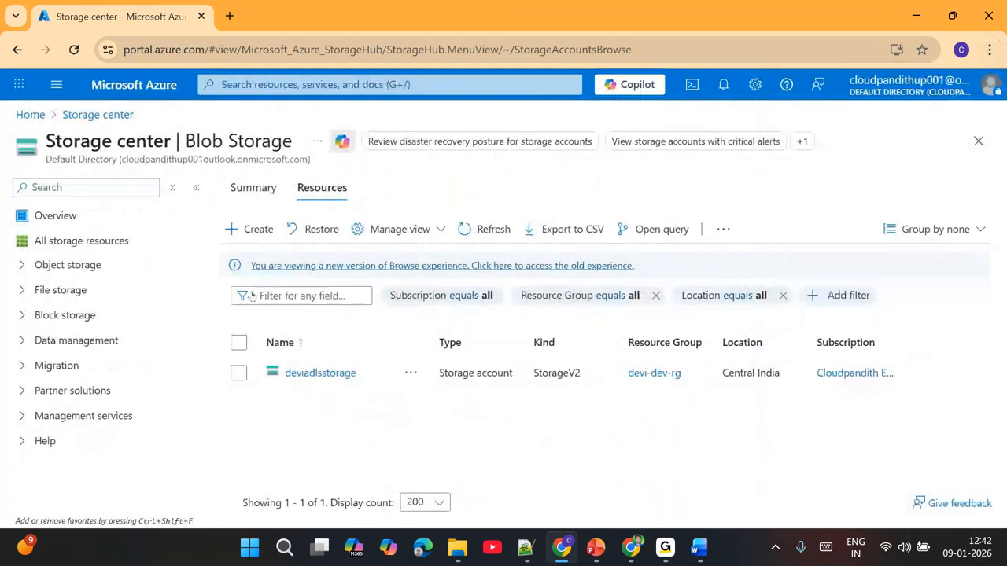
- Begin creating a storage account and add a new resource group named cloudpandith-rg for it
{"action": "left_click", "coordinate": [235, 229]}
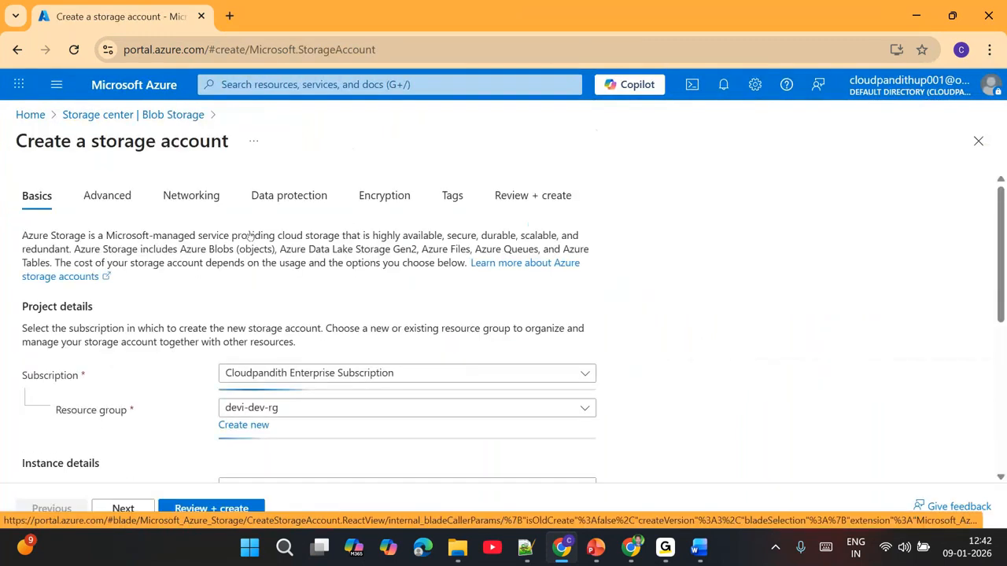
{"action": "scroll", "coordinate": [299, 386], "scroll_direction": "down", "scroll_amount": 1}
{"action": "left_click", "coordinate": [233, 347]}
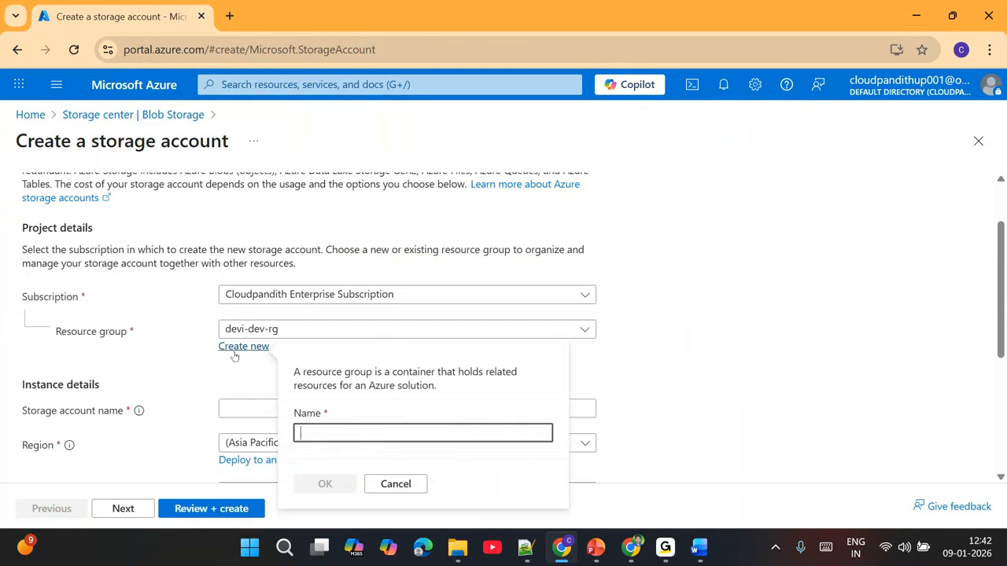
{"action": "type", "text": "cloudpandith-rg"}
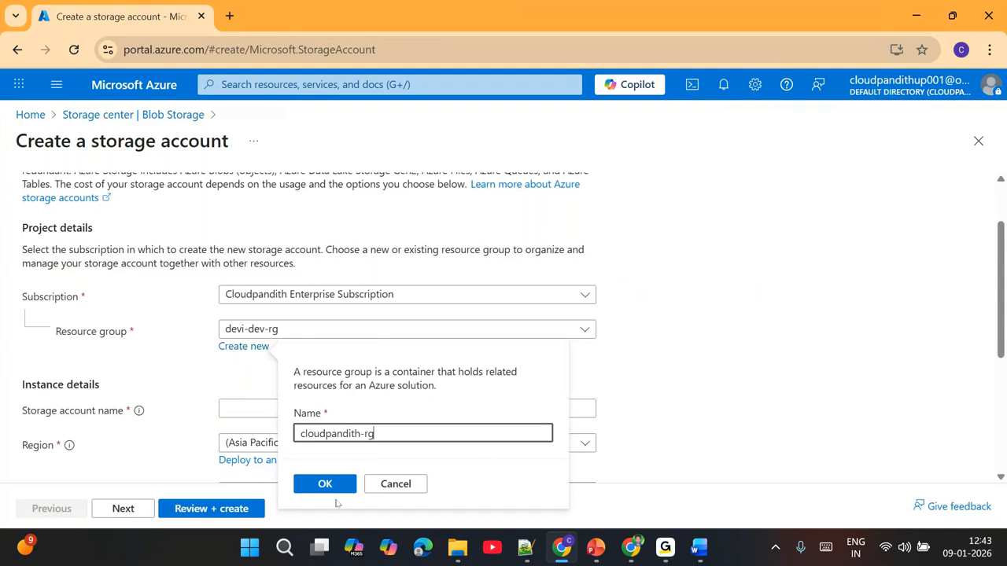
{"action": "left_click", "coordinate": [335, 486]}
- Name the storage account cloudpandithsourceblob, keep the remaining defaults, then review and create it
{"action": "left_click", "coordinate": [283, 409]}
{"action": "type", "text": "cloudpandithso"}
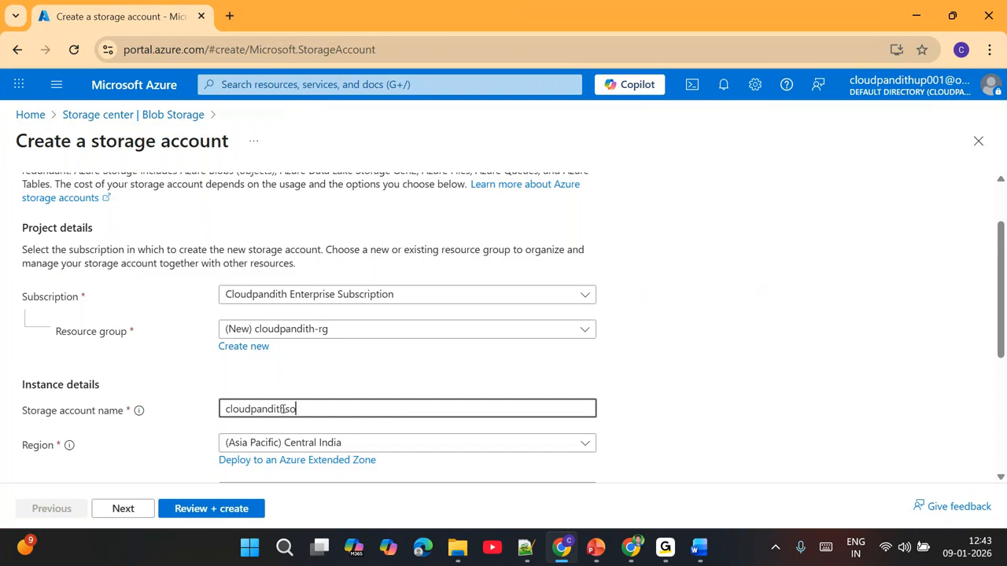
{"action": "key", "text": "BackSpace"}
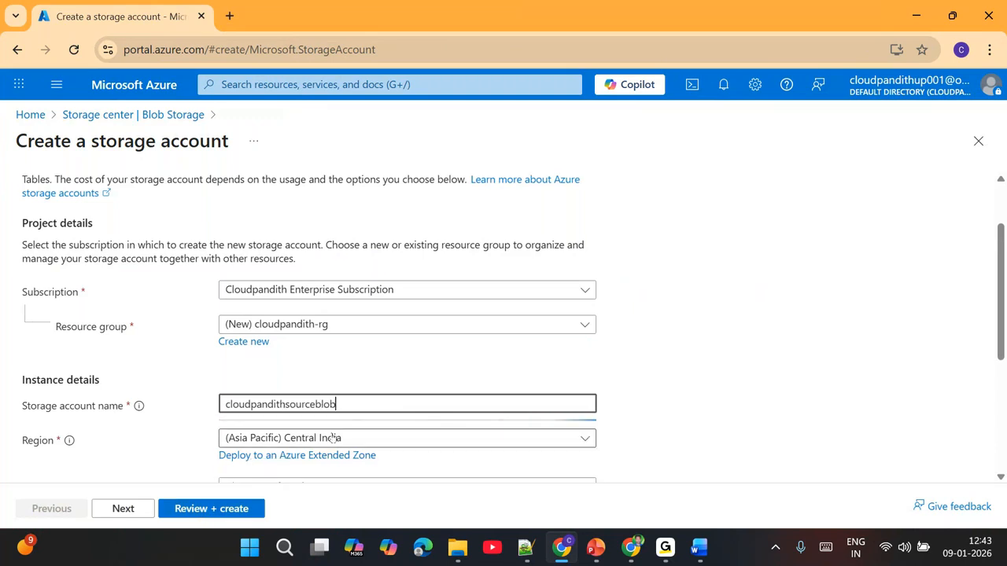
{"action": "scroll", "coordinate": [141, 391], "scroll_direction": "down", "scroll_amount": 1}
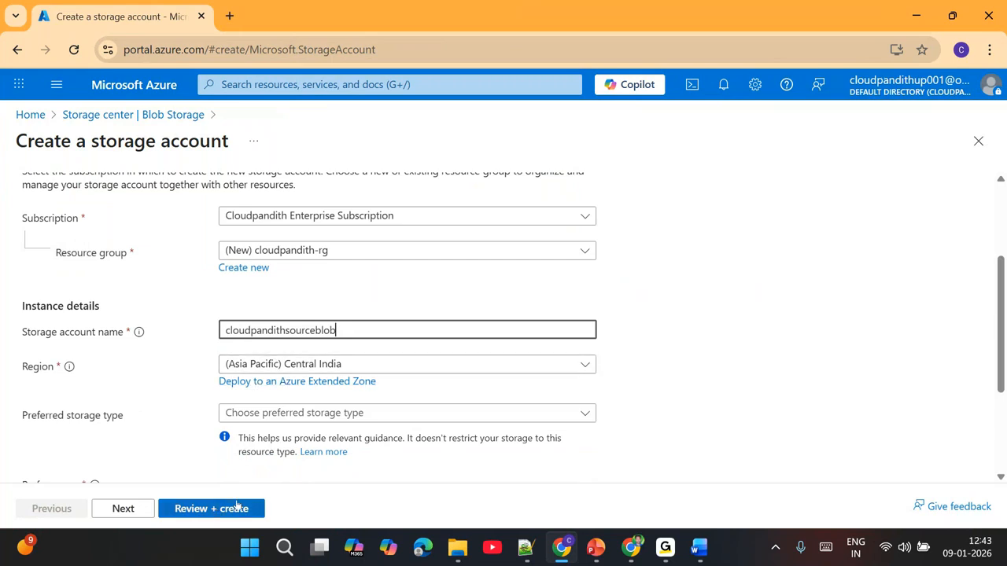
{"action": "left_click", "coordinate": [175, 511]}
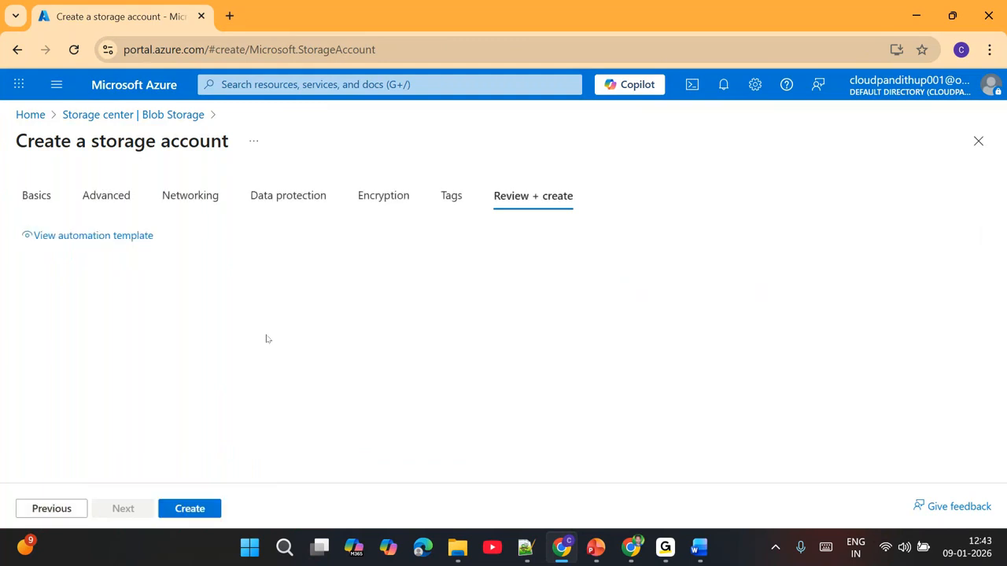
{"action": "left_click", "coordinate": [189, 509]}
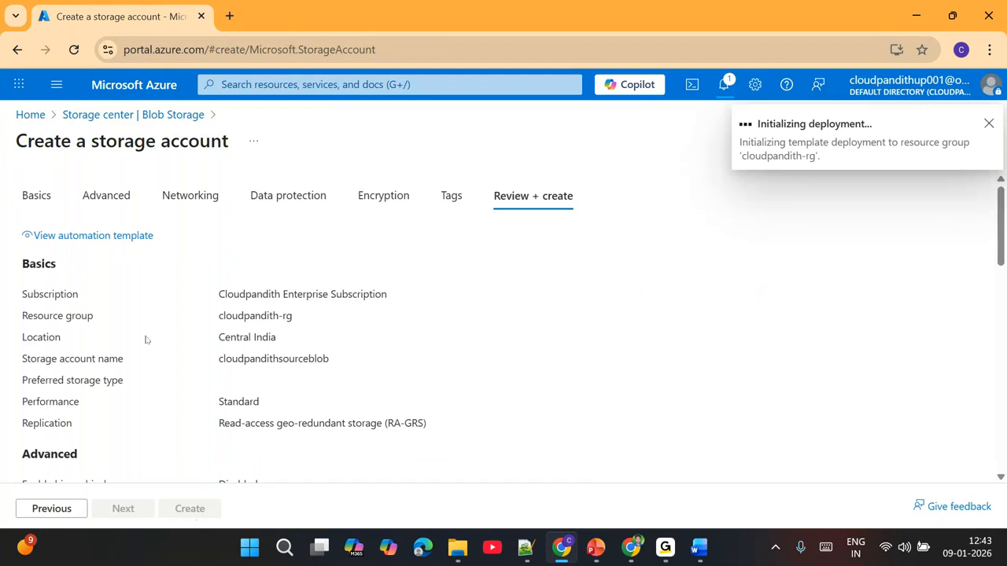
- Load the Azure portal in a new browser tab and begin creating another storage account from Storage accounts
{"action": "left_click", "coordinate": [229, 16]}
{"action": "type", "text": "p"}
{"action": "key", "text": "Return"}
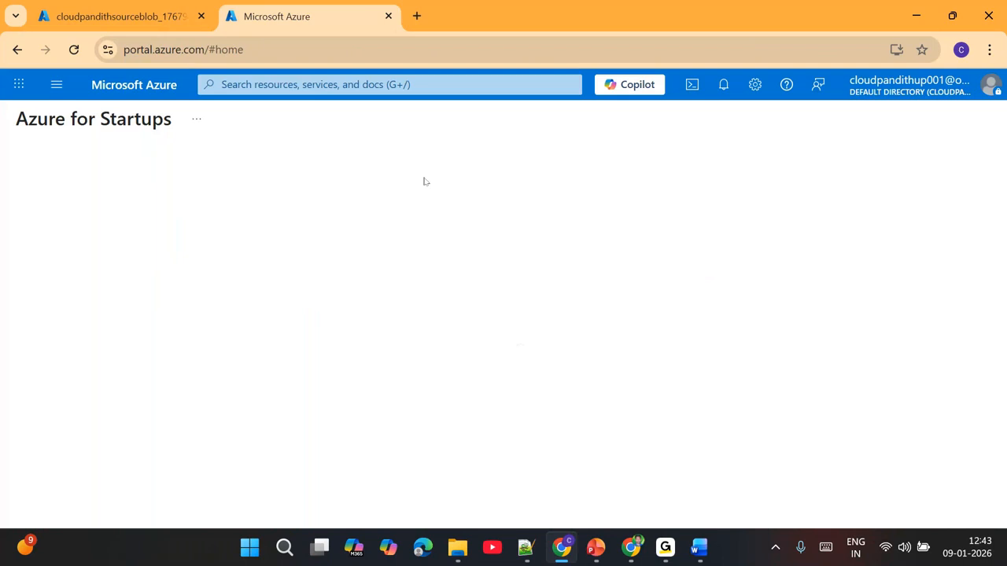
{"action": "left_click", "coordinate": [331, 84]}
{"action": "type", "text": "storage a"}
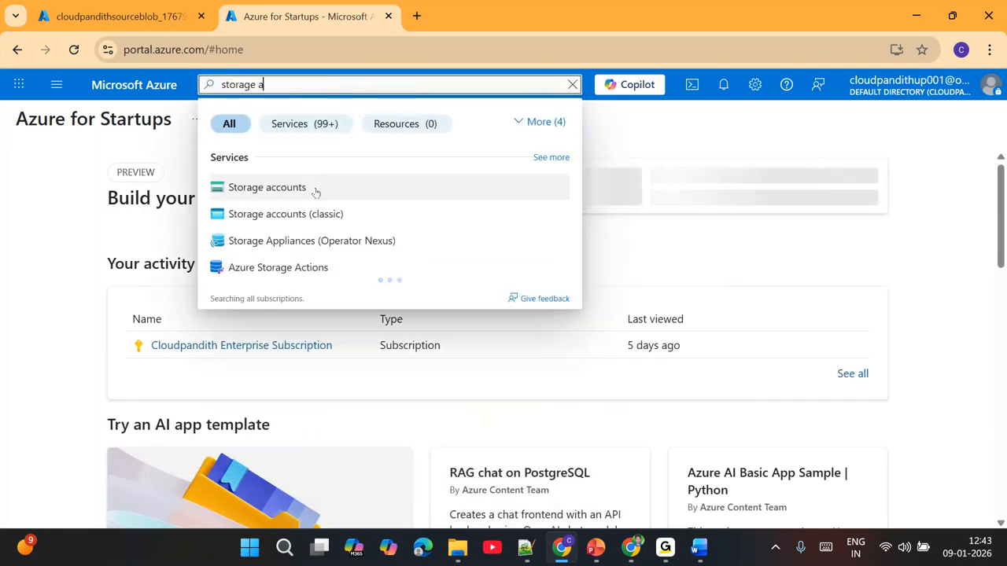
{"action": "left_click", "coordinate": [315, 190]}
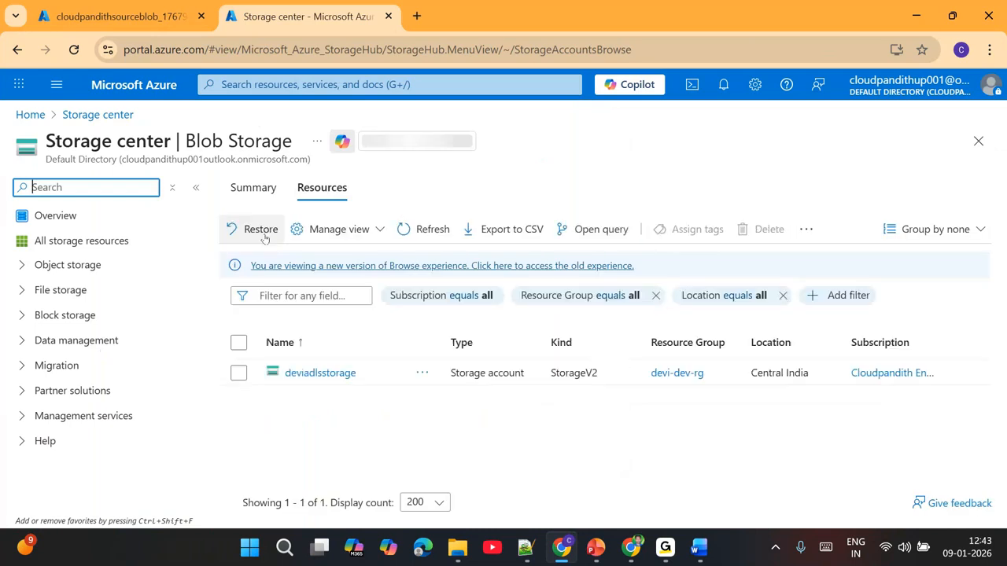
{"action": "left_click", "coordinate": [256, 225]}
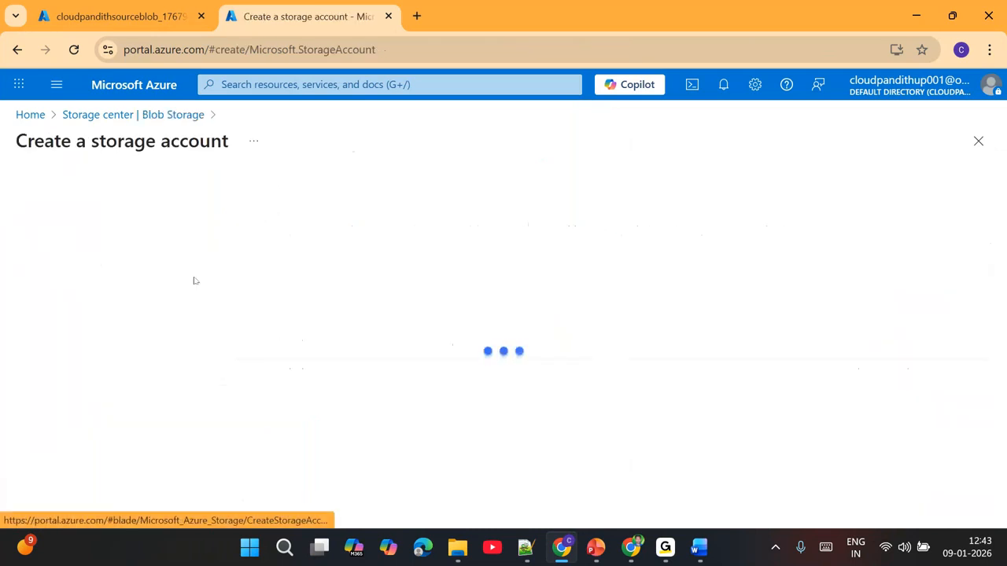
- Name the second storage account cloudpandithsinkblob, set its region to (Asia Pacific) Australia East, then review and create it
{"action": "scroll", "coordinate": [337, 292], "scroll_direction": "down", "scroll_amount": 3}
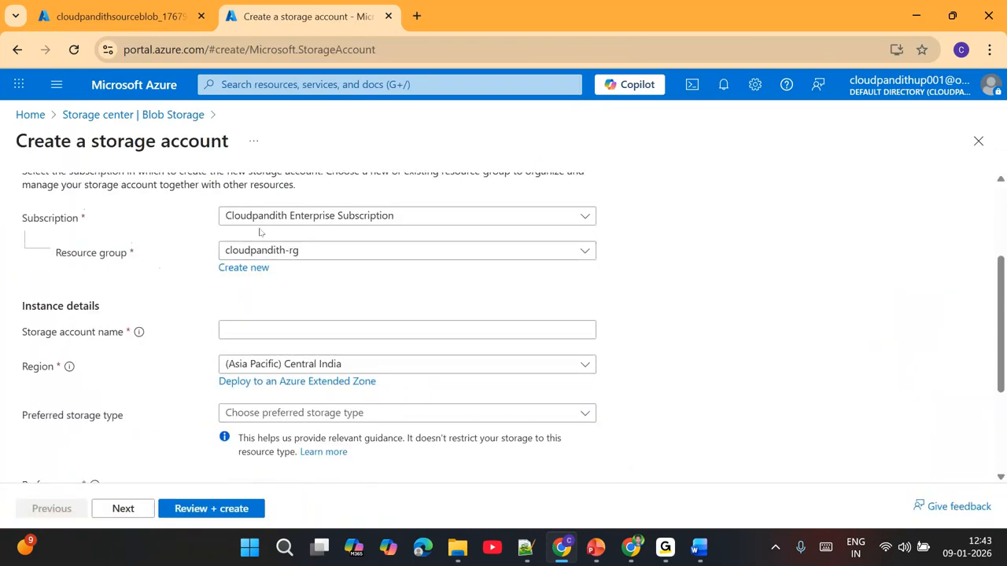
{"action": "left_click", "coordinate": [262, 333]}
{"action": "type", "text": "cloudpandithsinkblob"}
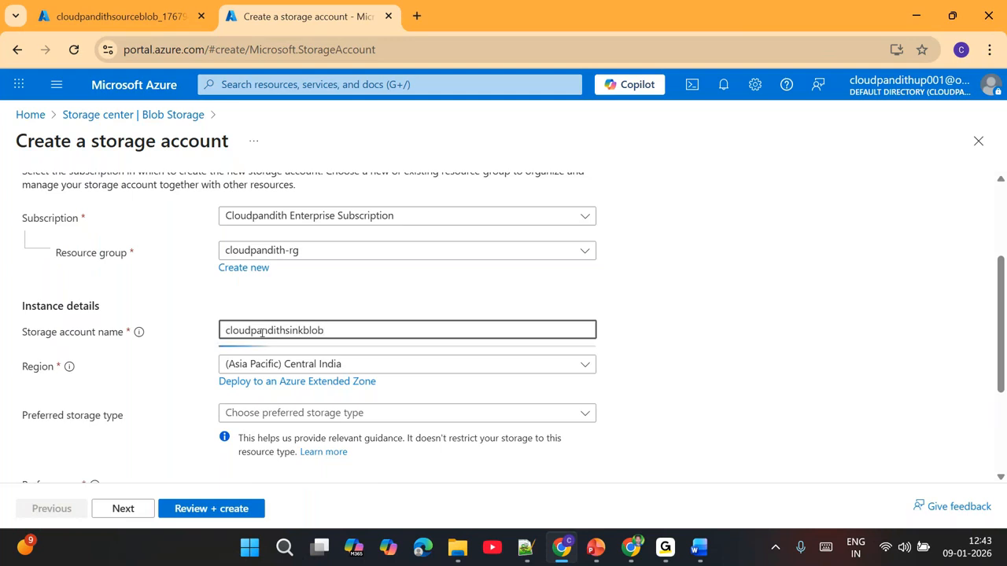
{"action": "scroll", "coordinate": [261, 333], "scroll_direction": "down", "scroll_amount": 1}
{"action": "left_click", "coordinate": [315, 288]}
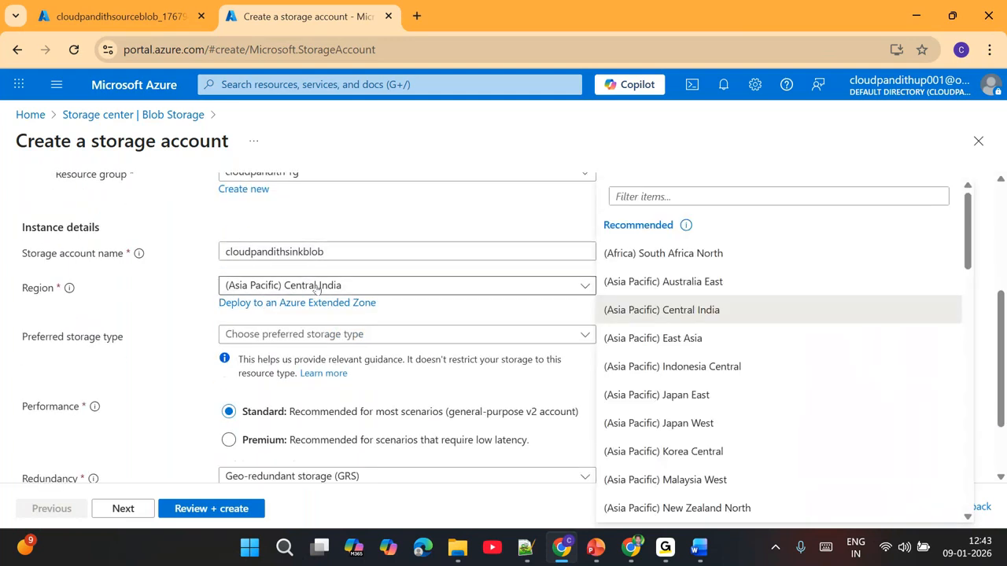
{"action": "left_click", "coordinate": [699, 276]}
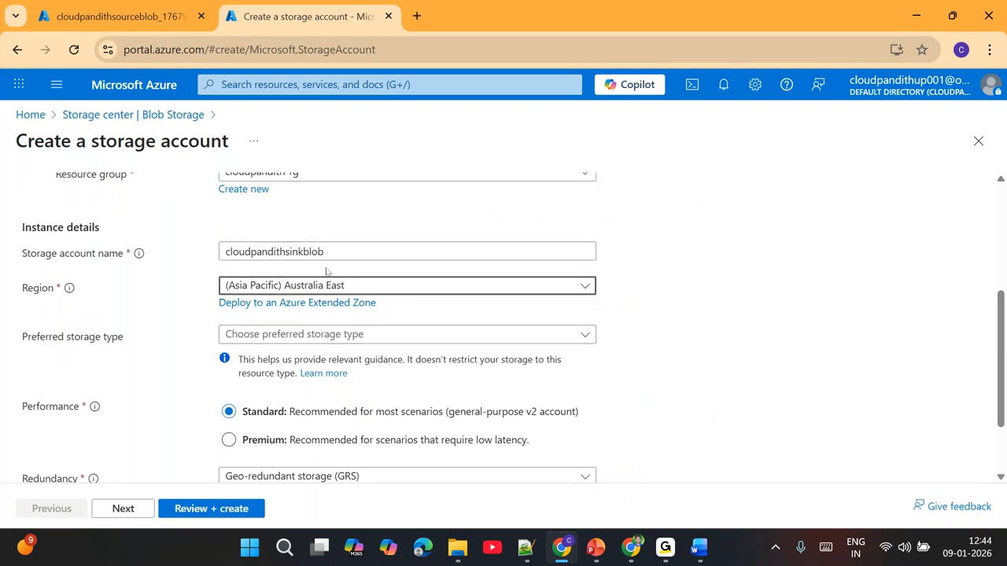
{"action": "left_click", "coordinate": [228, 509]}
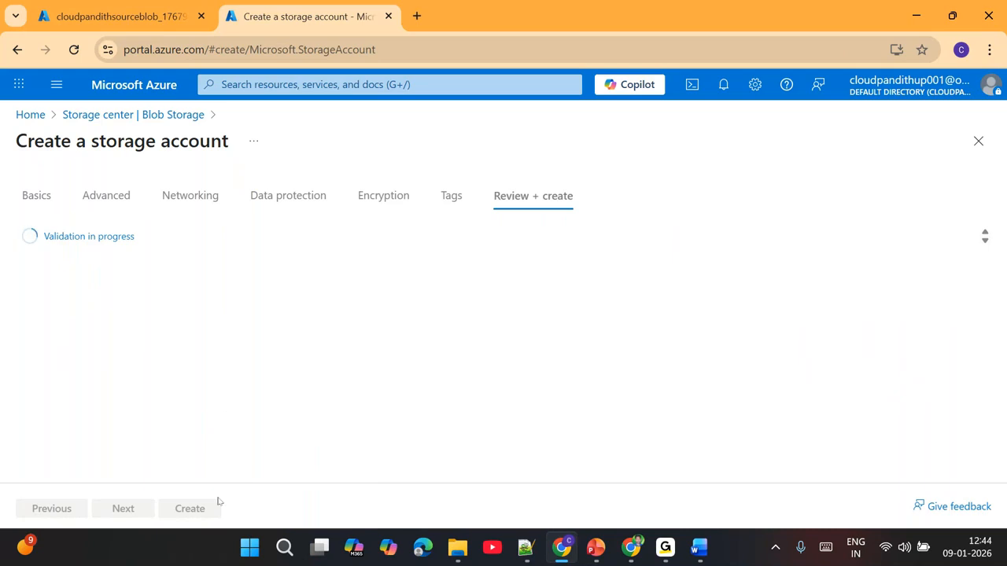
{"action": "left_click", "coordinate": [194, 508]}
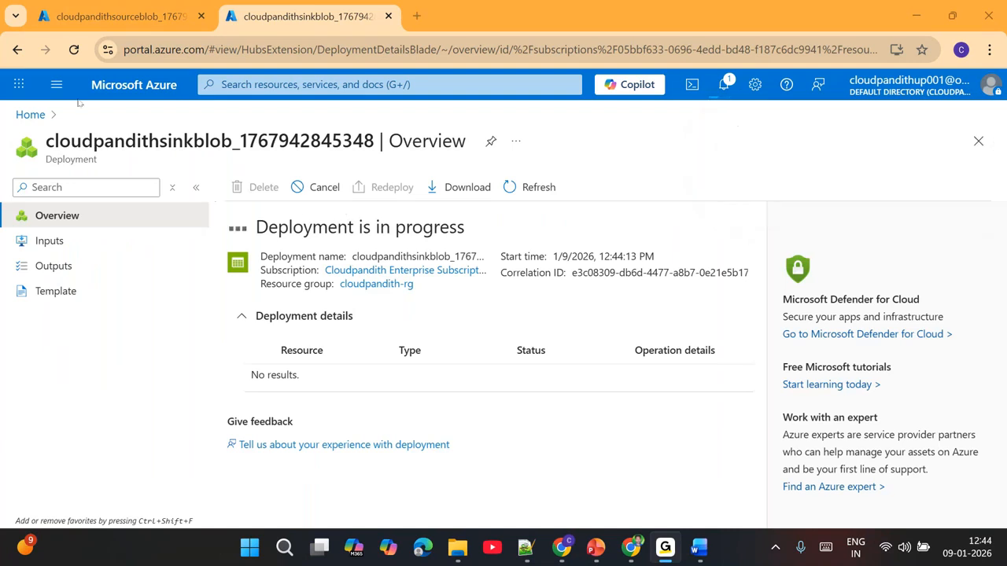
- Go to the deployed cloudpandithsourceblob storage account and add a container named input
{"action": "left_click", "coordinate": [165, 4]}
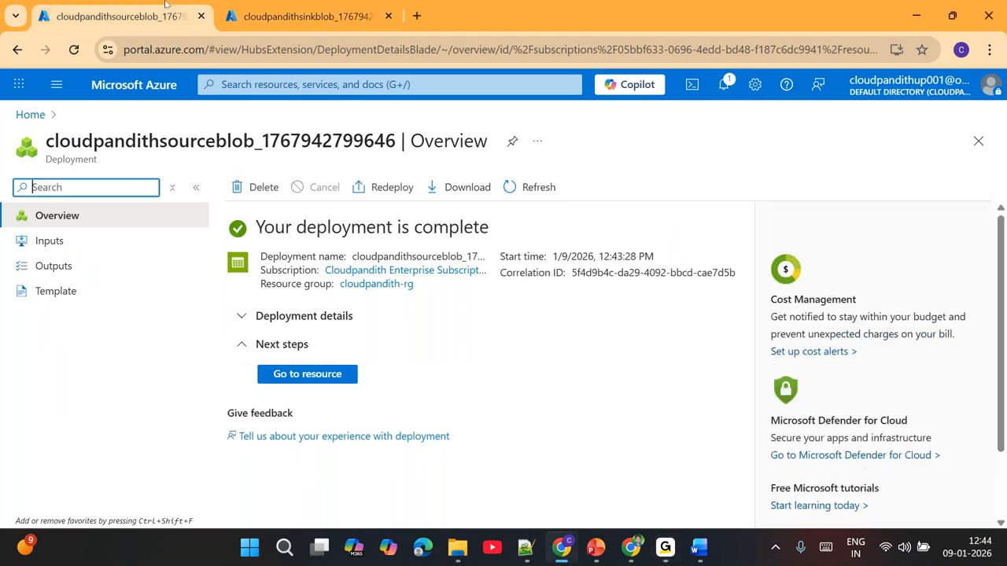
{"action": "left_click", "coordinate": [306, 374]}
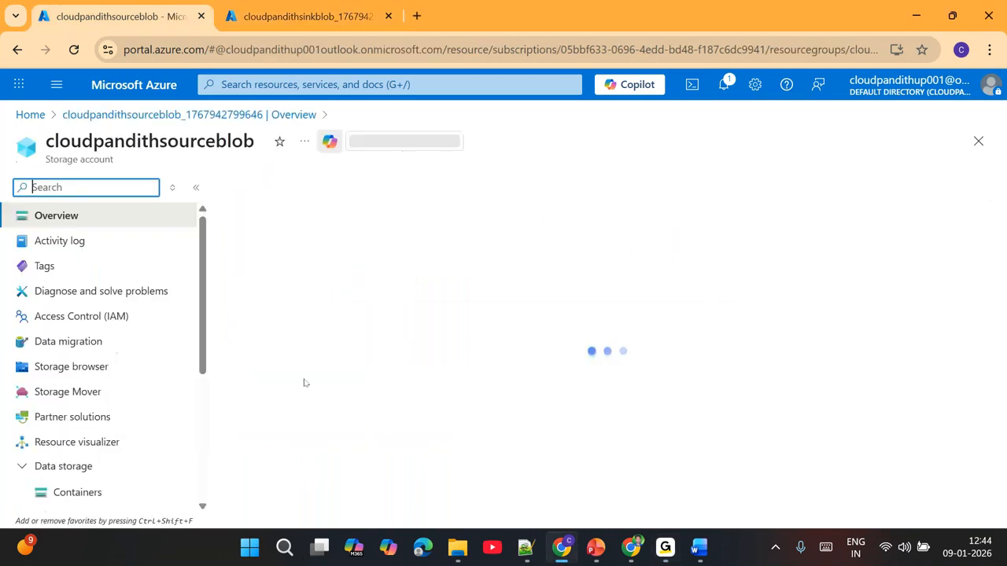
{"action": "scroll", "coordinate": [118, 472], "scroll_direction": "down", "scroll_amount": 3}
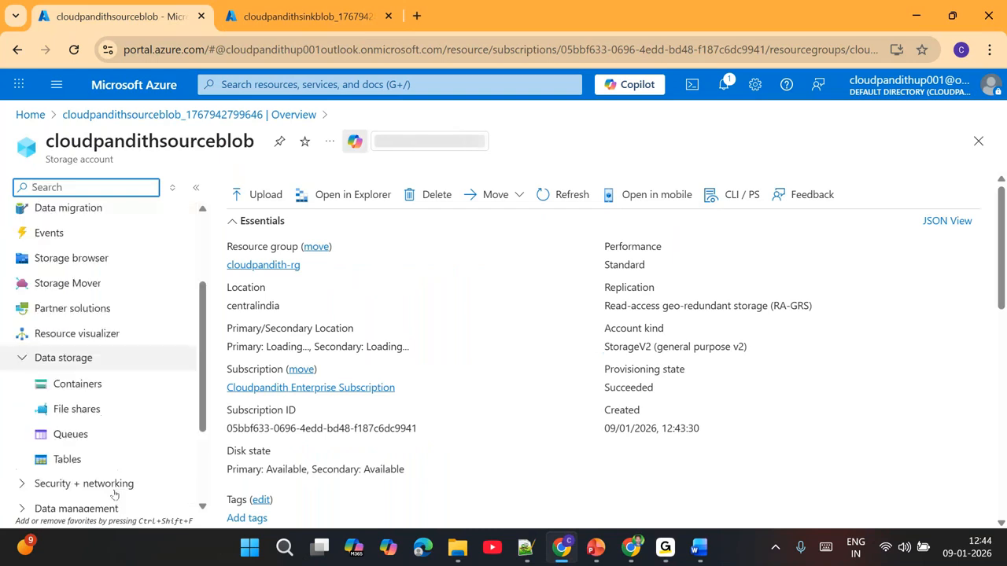
{"action": "left_click", "coordinate": [122, 365]}
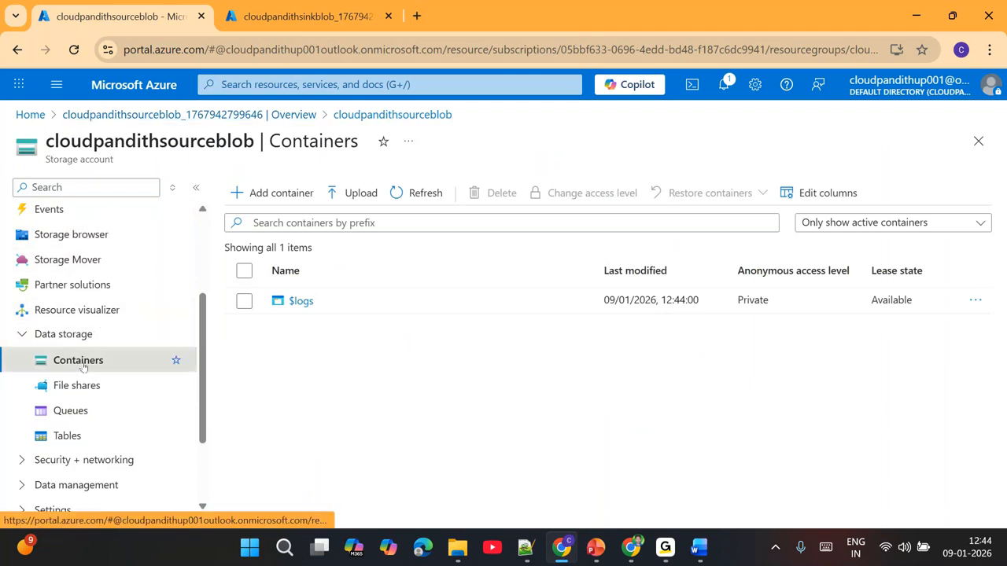
{"action": "left_click", "coordinate": [262, 195]}
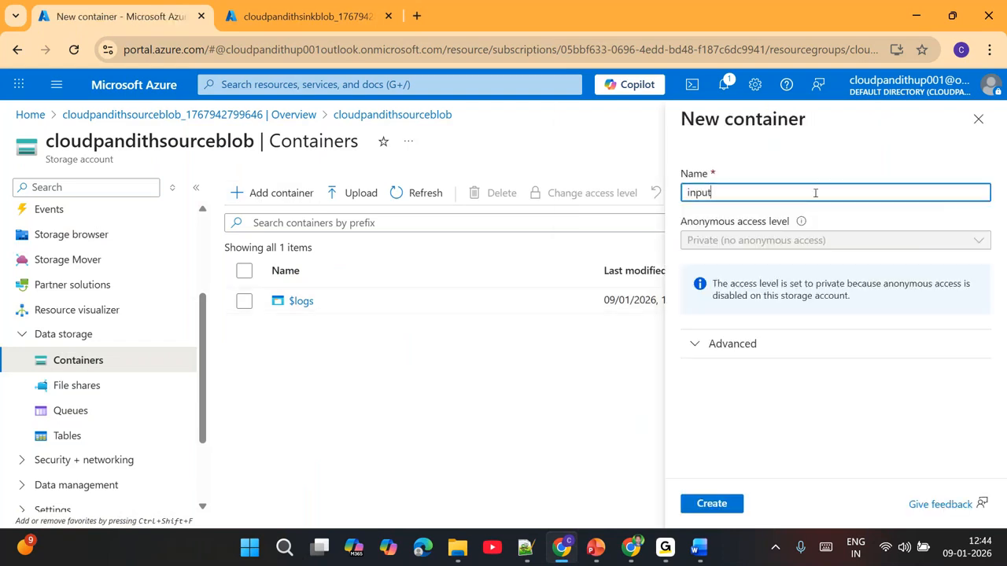
{"action": "left_click", "coordinate": [725, 505]}
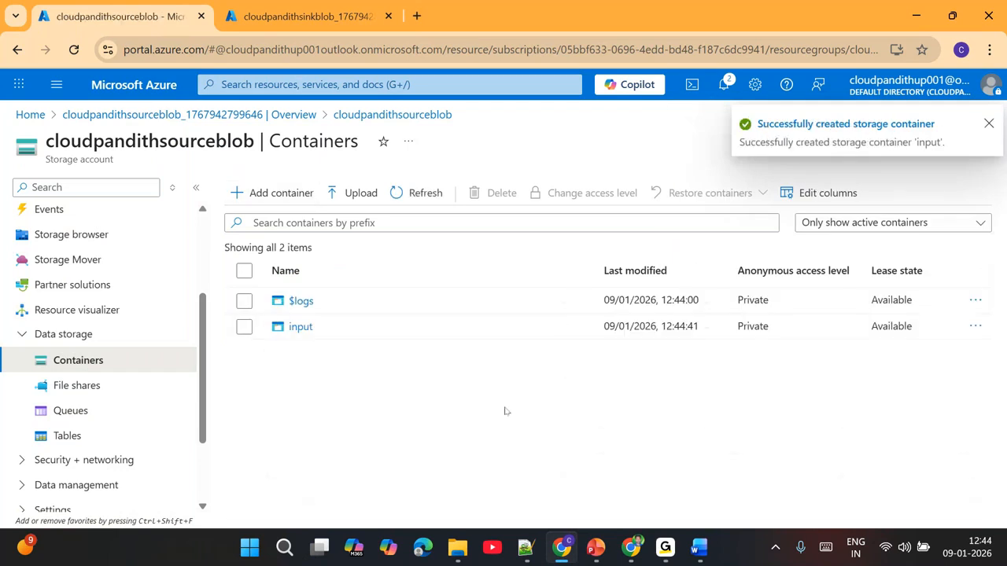
- Start a blob upload in the input container and browse to Documents > back_Documents > cloudpandith-datasets > set-comma for the source file
{"action": "left_click", "coordinate": [301, 327]}
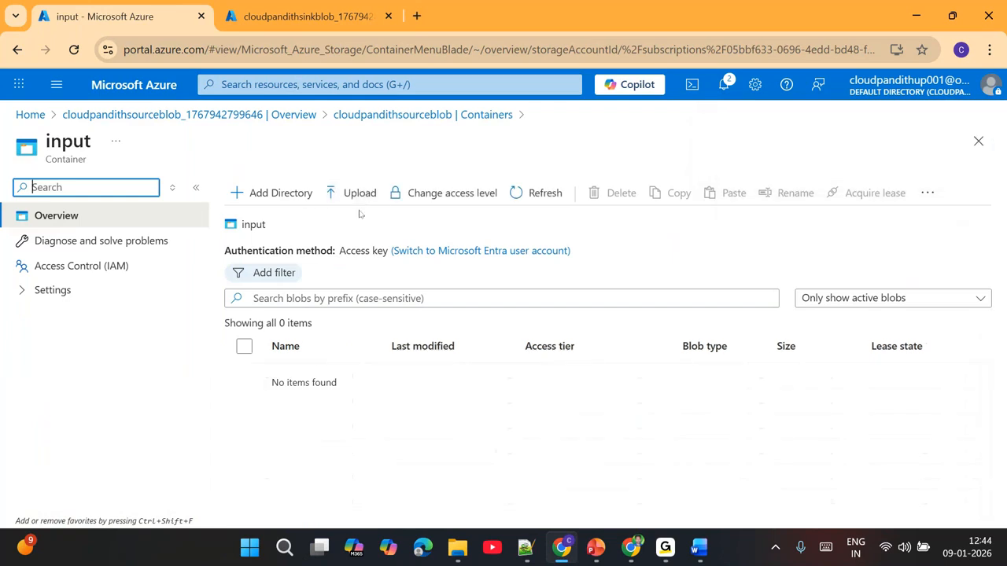
{"action": "left_click", "coordinate": [353, 197]}
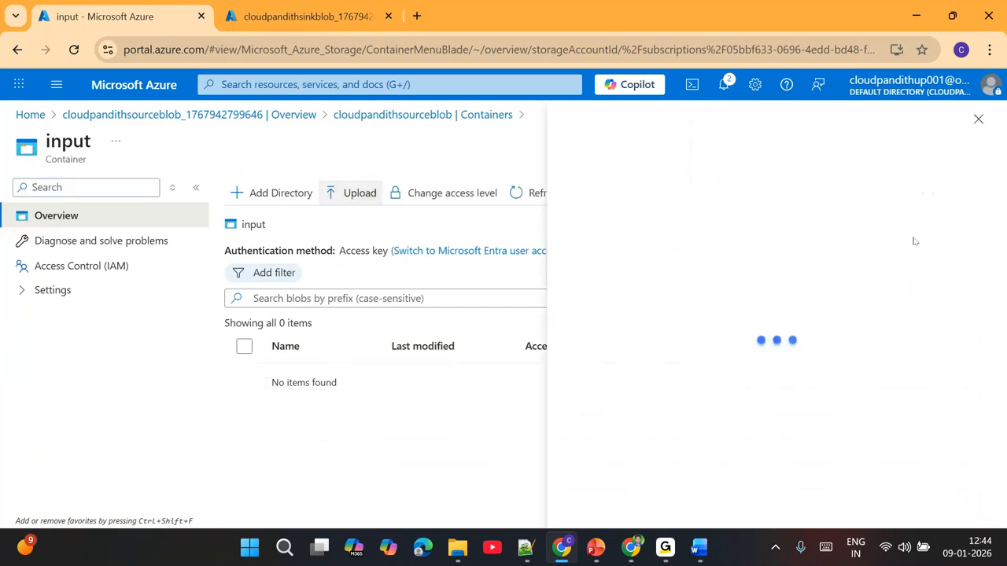
{"action": "left_click", "coordinate": [774, 274]}
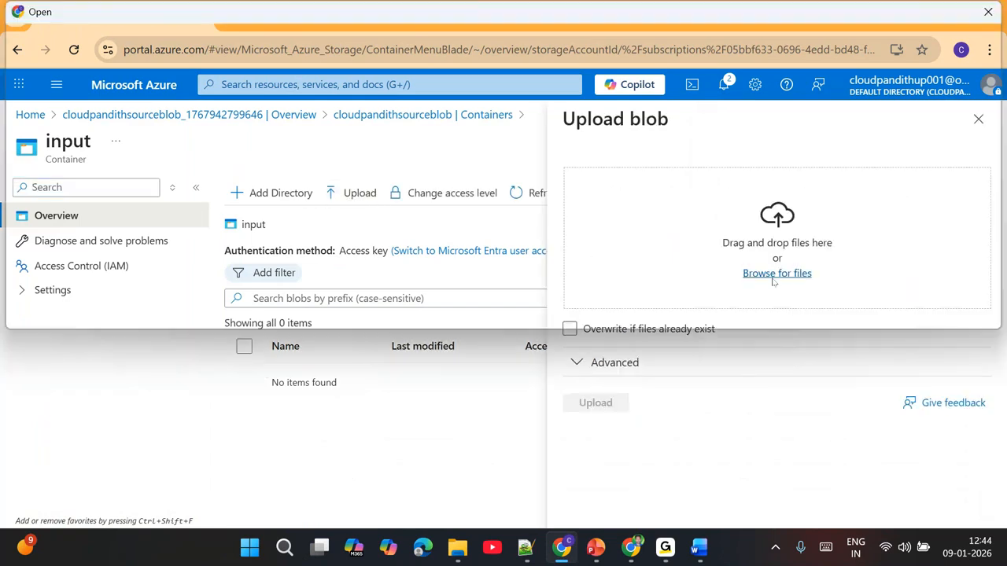
{"action": "left_click", "coordinate": [75, 131]}
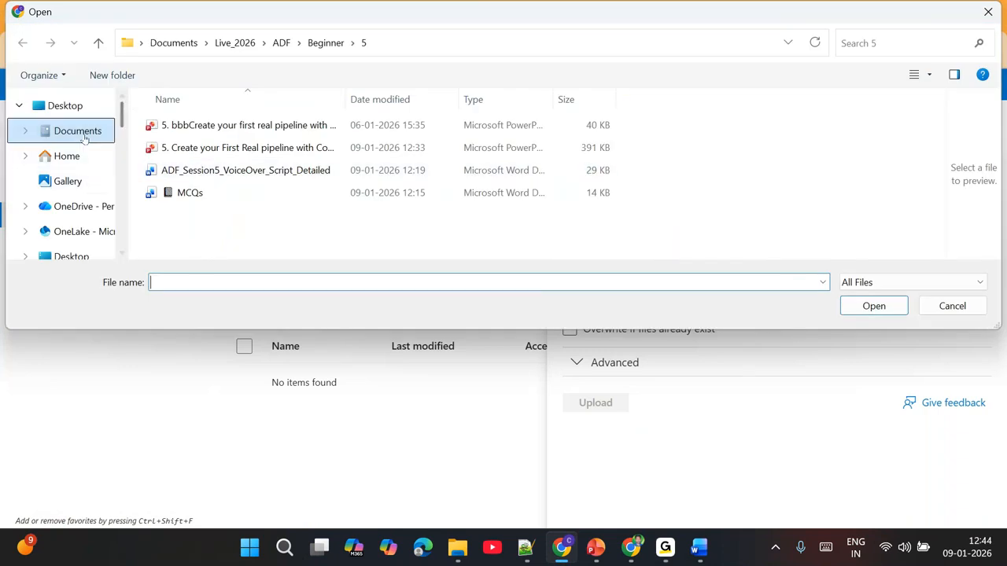
{"action": "scroll", "coordinate": [102, 211], "scroll_direction": "down", "scroll_amount": 3}
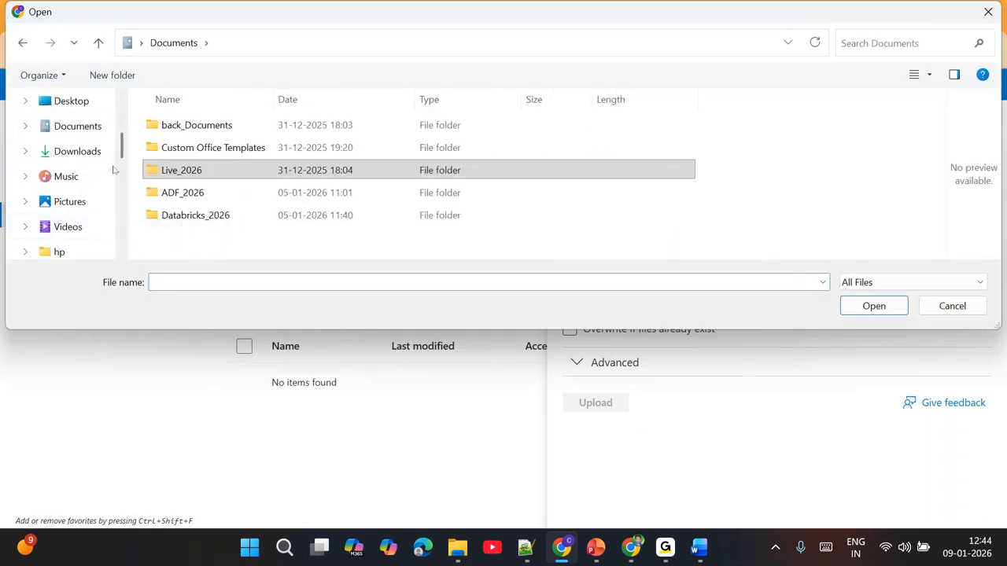
{"action": "left_click", "coordinate": [191, 211]}
{"action": "double_click", "coordinate": [197, 128]}
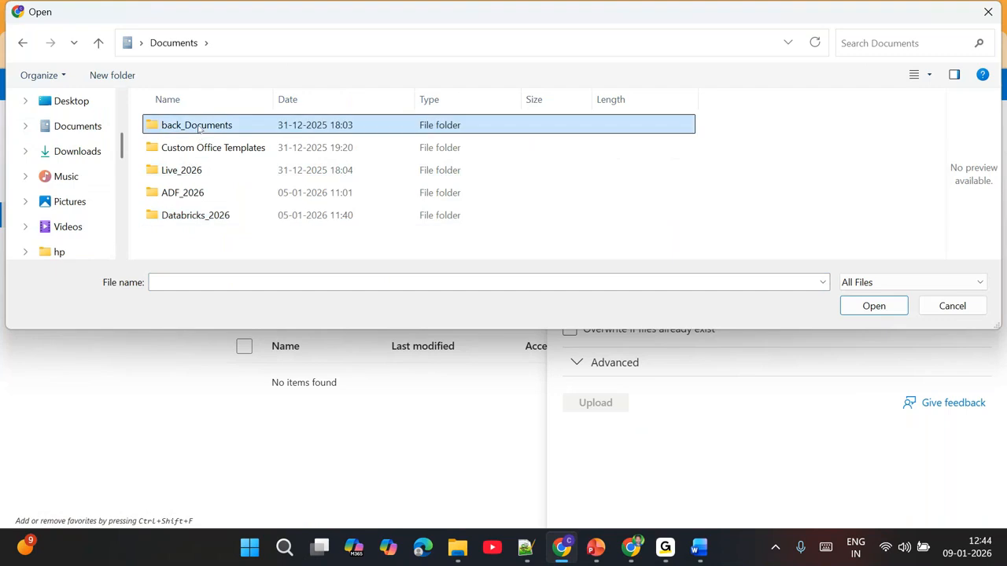
{"action": "left_click", "coordinate": [218, 237]}
{"action": "double_click", "coordinate": [218, 237]}
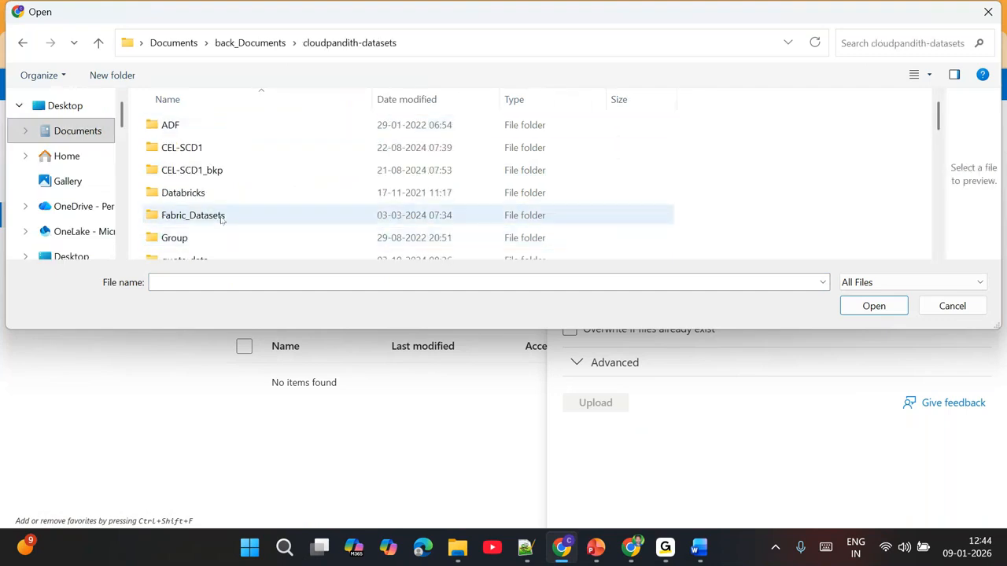
{"action": "scroll", "coordinate": [211, 181], "scroll_direction": "down", "scroll_amount": 2}
{"action": "double_click", "coordinate": [212, 160]}
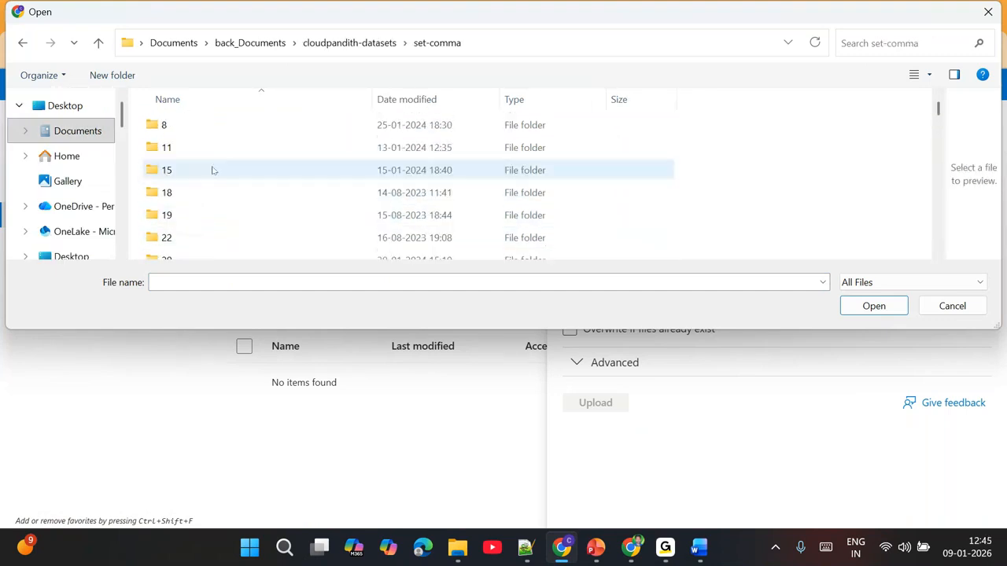
- Choose the credit_salary CSV file from the set-comma folder and upload it to the input container
{"action": "scroll", "coordinate": [217, 196], "scroll_direction": "down", "scroll_amount": 3}
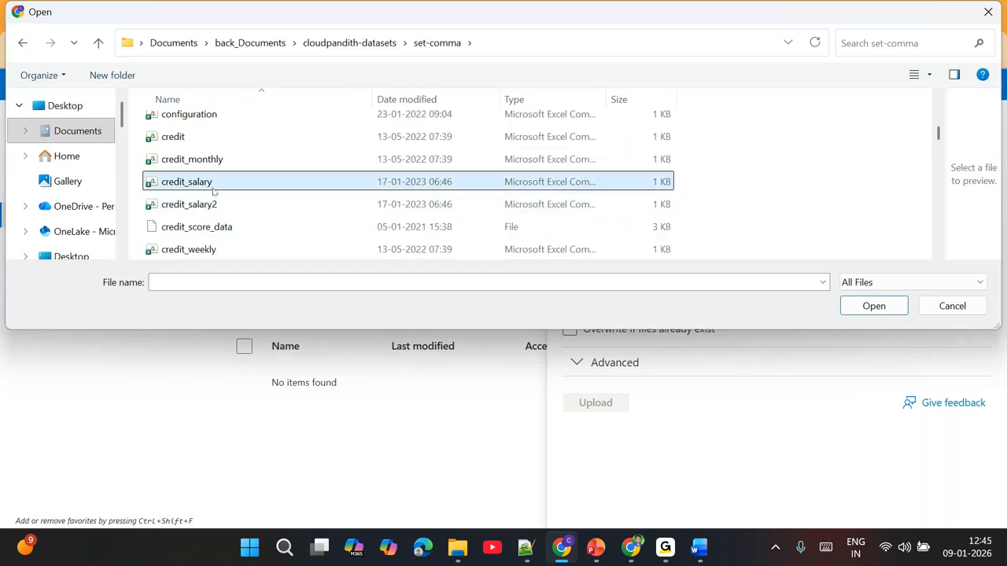
{"action": "double_click", "coordinate": [206, 185]}
{"action": "left_click", "coordinate": [598, 404]}
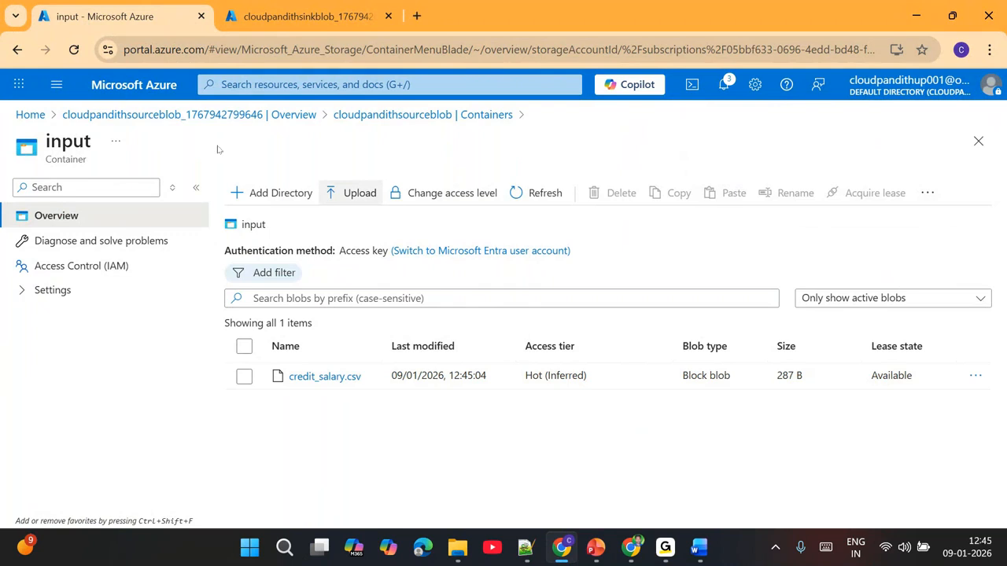
{"action": "double_click", "coordinate": [61, 134]}
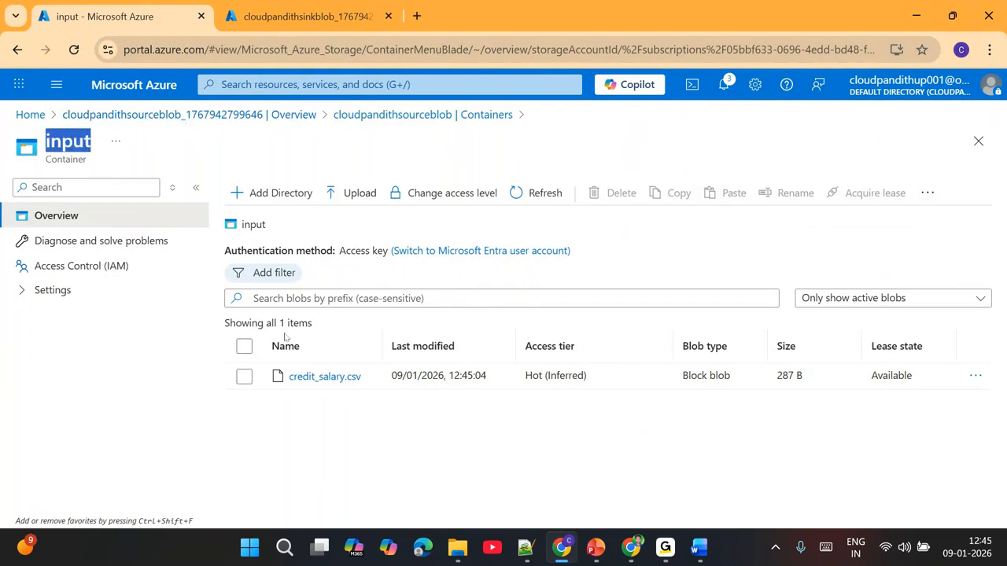
- Go to the deployed cloudpandithsinkblob storage account and add a container named output
{"action": "left_click", "coordinate": [254, 3]}
{"action": "left_click", "coordinate": [342, 376]}
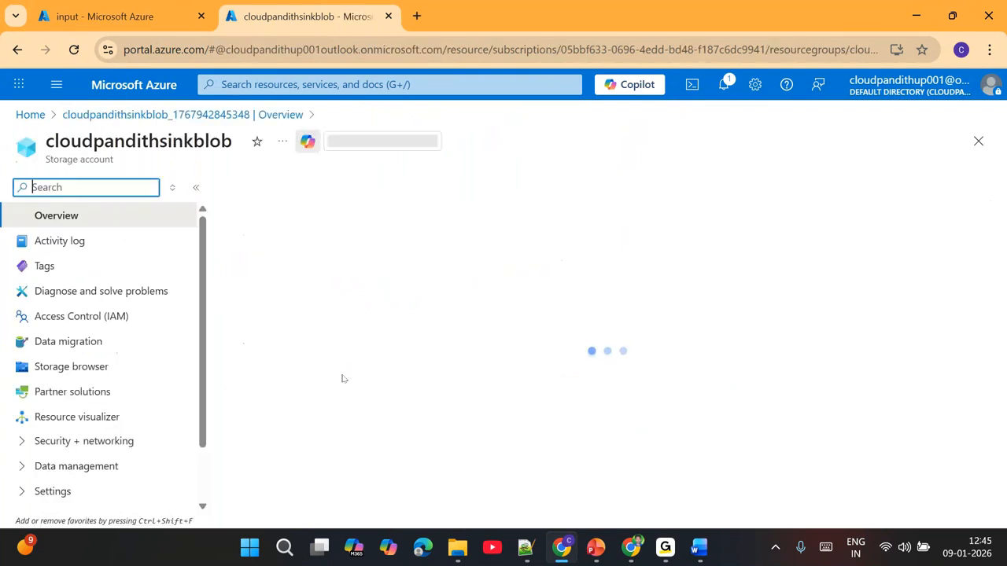
{"action": "scroll", "coordinate": [162, 397], "scroll_direction": "down", "scroll_amount": 3}
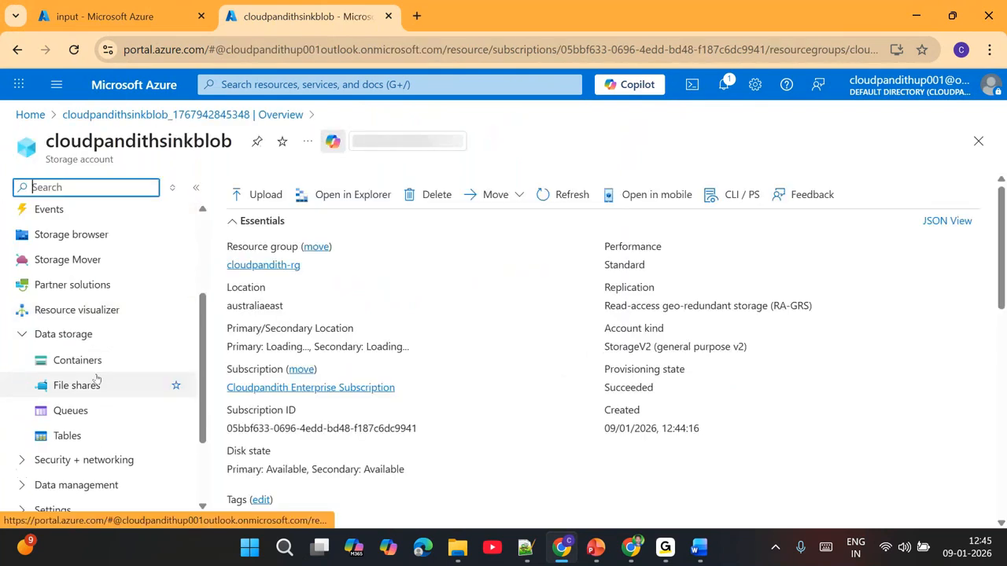
{"action": "left_click", "coordinate": [92, 367]}
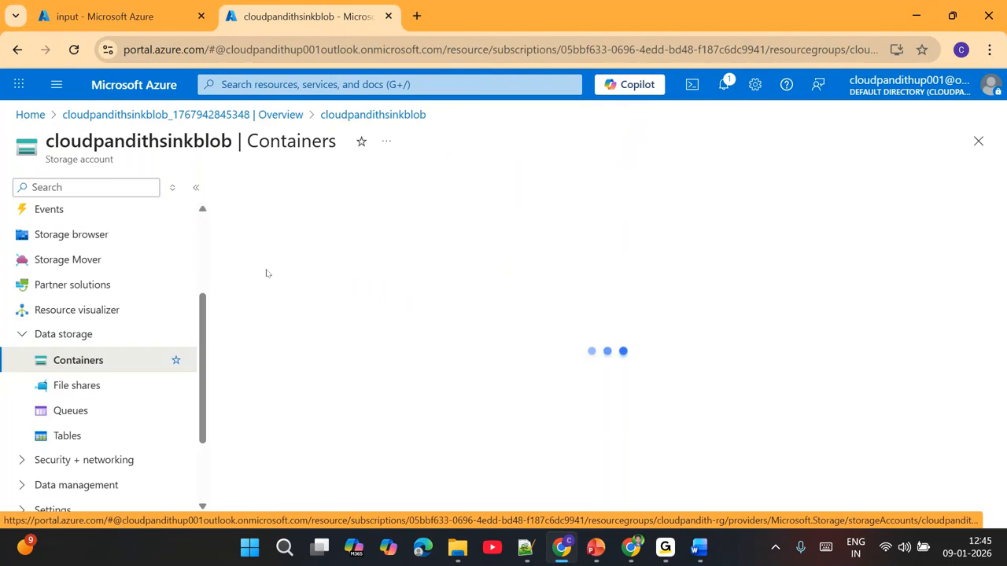
{"action": "left_click", "coordinate": [275, 193]}
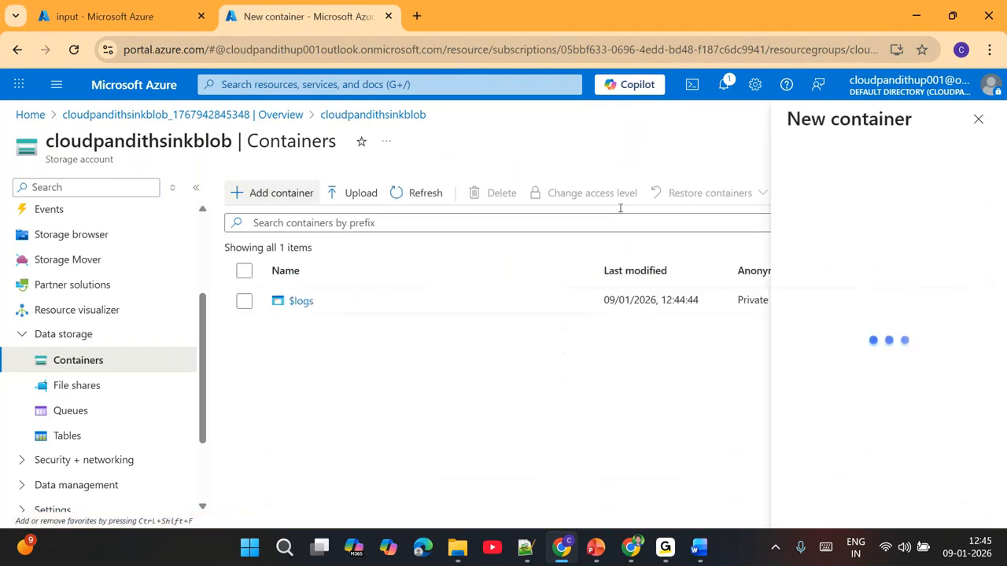
{"action": "type", "text": "output"}
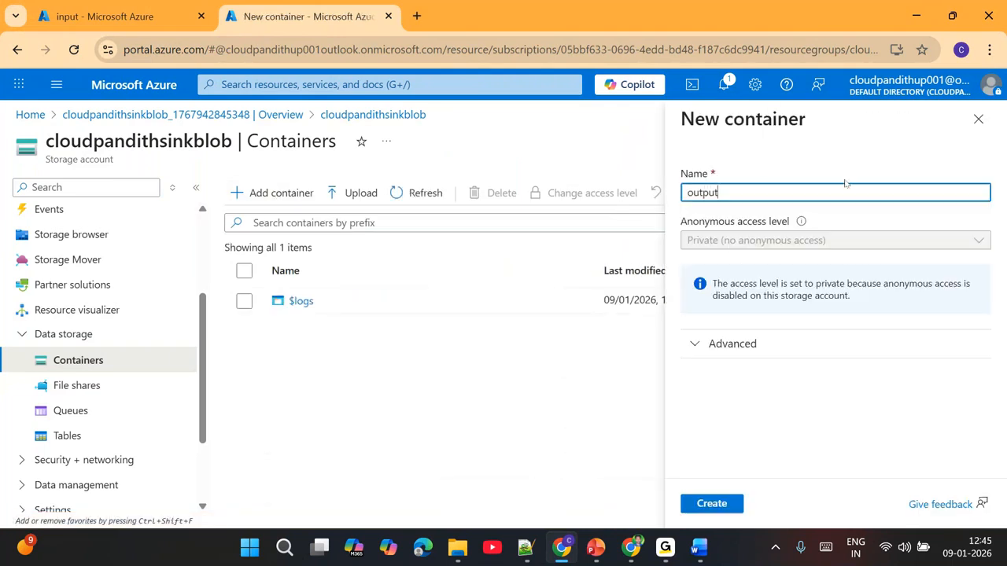
{"action": "left_click", "coordinate": [712, 505]}
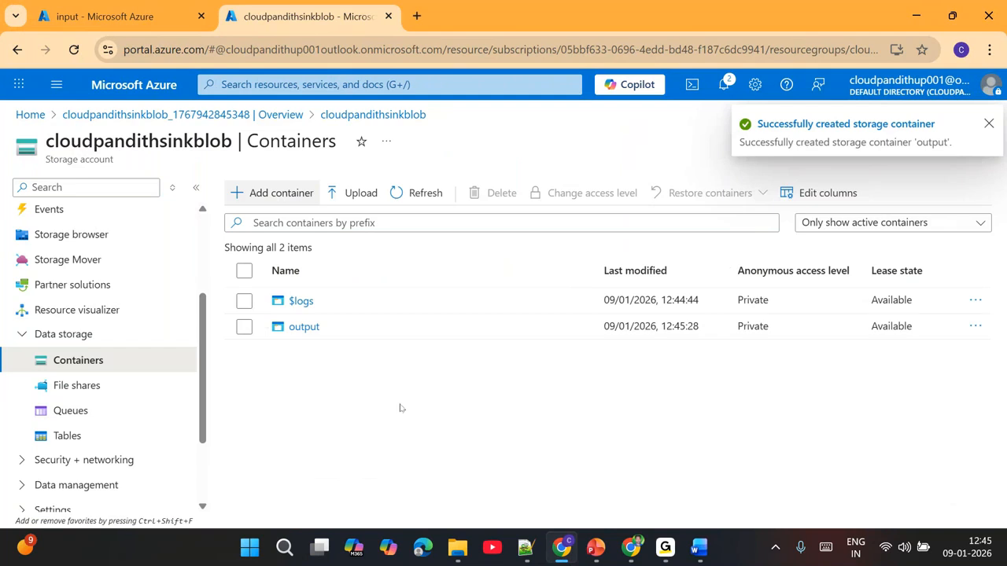
- Load the Azure portal in a new browser tab and begin creating a data factory from Data factories
{"action": "left_click", "coordinate": [415, 16]}
{"action": "type", "text": "po"}
{"action": "key", "text": "Return"}
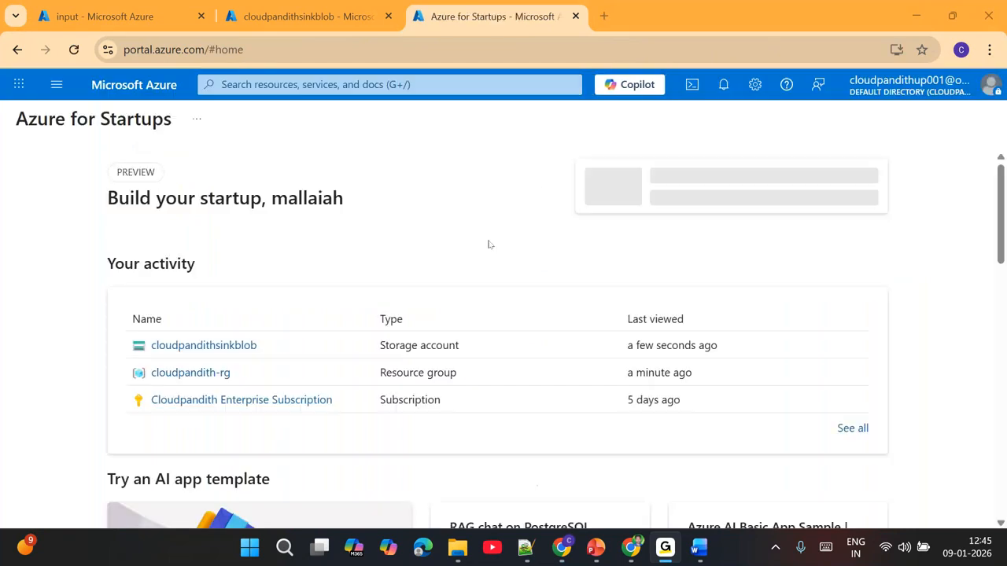
{"action": "left_click", "coordinate": [298, 85]}
{"action": "type", "text": "data fa"}
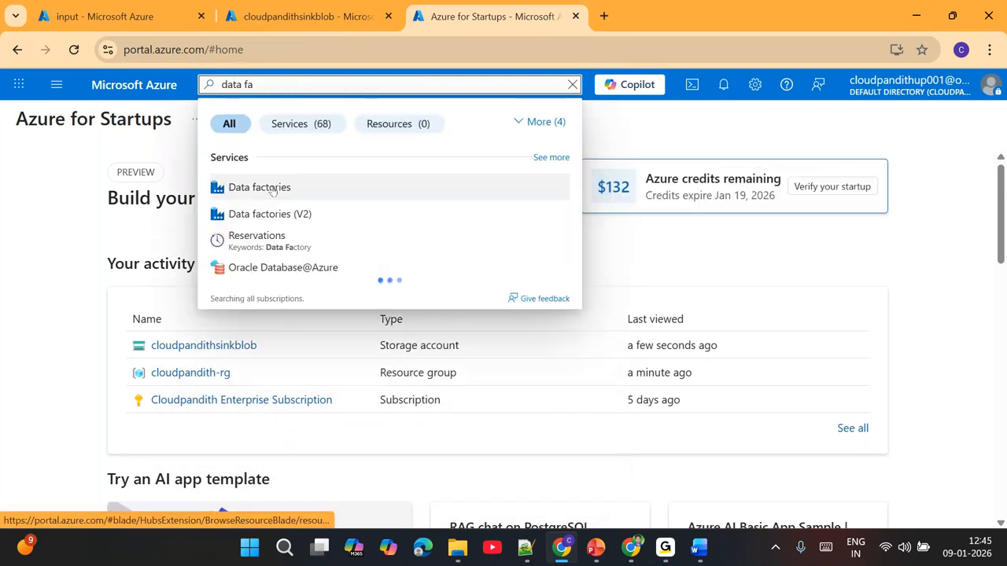
{"action": "left_click", "coordinate": [272, 191]}
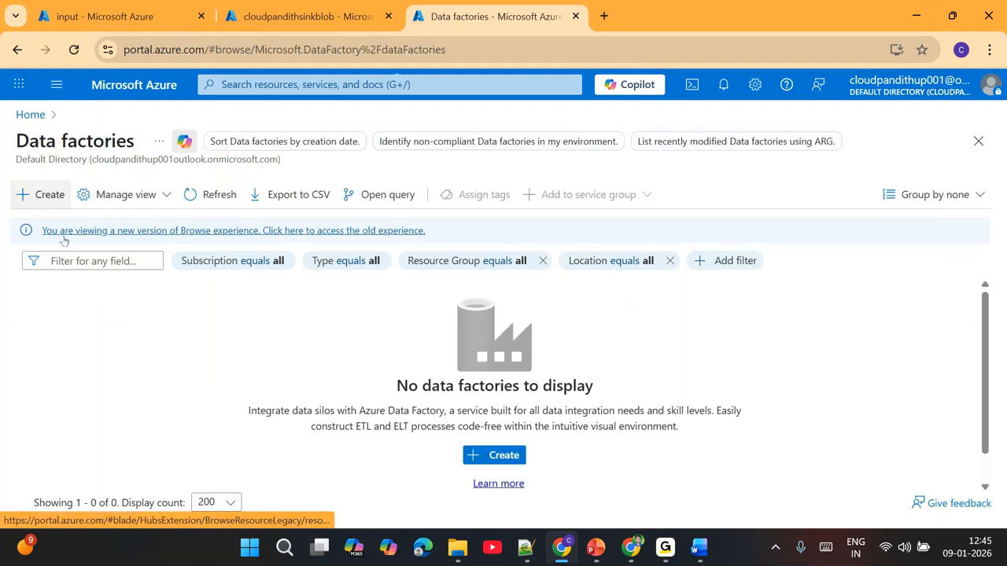
{"action": "left_click", "coordinate": [38, 195]}
- Set the data factory's resource group to cloudpandith-rg, name it cloudpandith-youtube-adfws, then review and create it
{"action": "scroll", "coordinate": [322, 313], "scroll_direction": "down", "scroll_amount": 1}
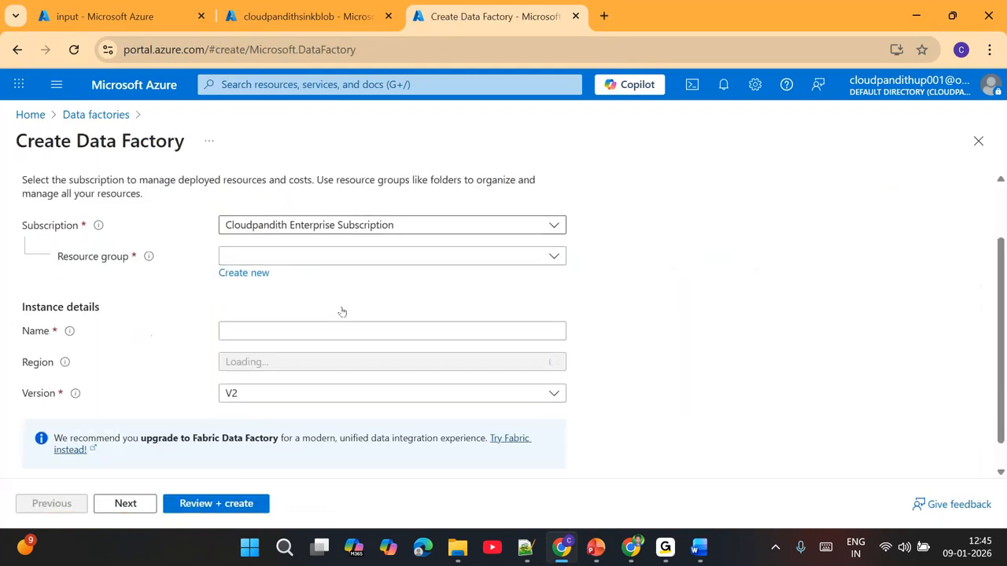
{"action": "left_click", "coordinate": [312, 253]}
{"action": "left_click", "coordinate": [296, 306]}
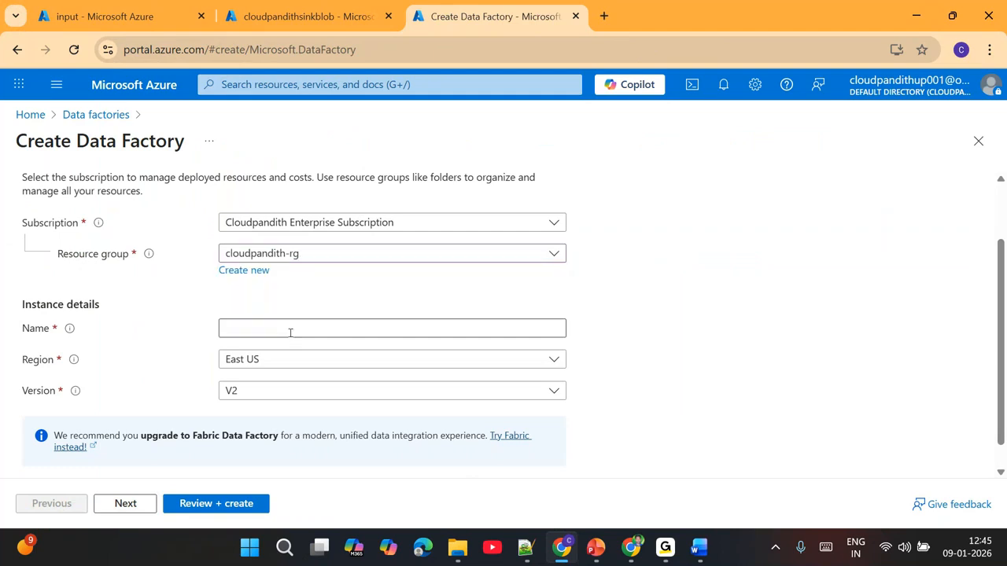
{"action": "left_click", "coordinate": [291, 330]}
{"action": "type", "text": "cloudpandith-you"}
{"action": "type", "text": "tube-adfws"}
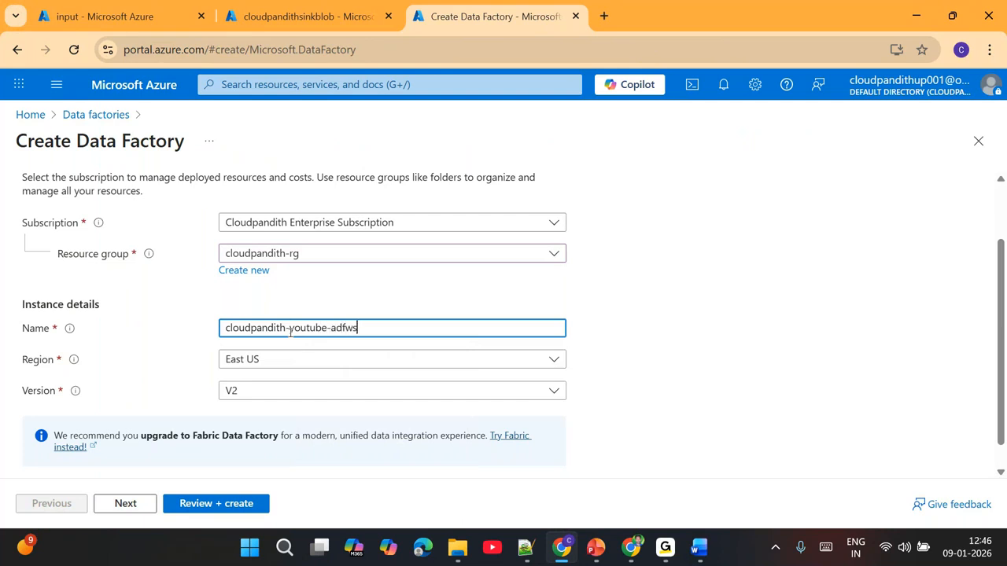
{"action": "left_click", "coordinate": [242, 504]}
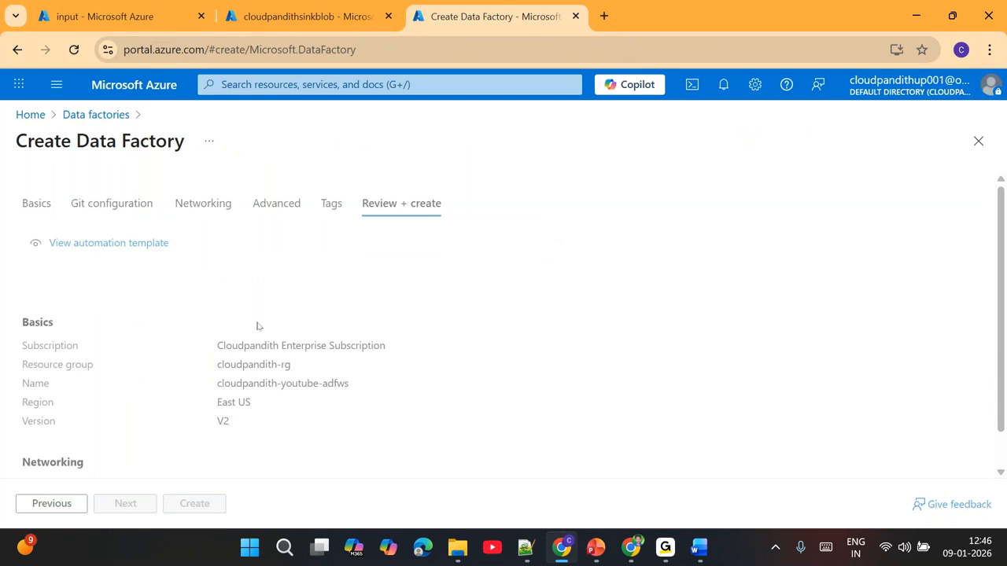
{"action": "scroll", "coordinate": [263, 338], "scroll_direction": "down", "scroll_amount": 1}
{"action": "left_click", "coordinate": [198, 503]}
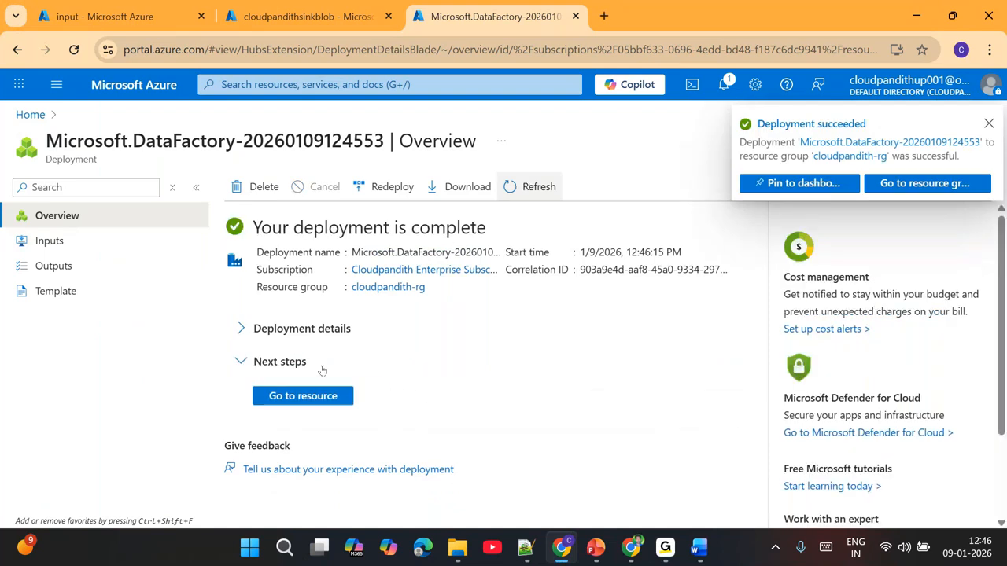
- Open the cloudpandith-rg resource group from the completed deployment and refresh its resource list
{"action": "left_click", "coordinate": [308, 396]}
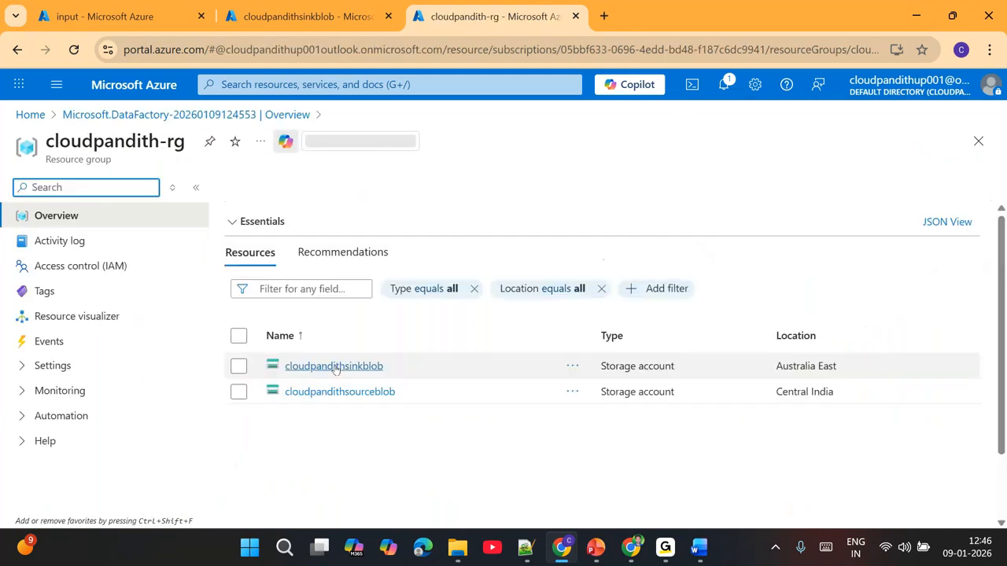
{"action": "left_click", "coordinate": [543, 183]}
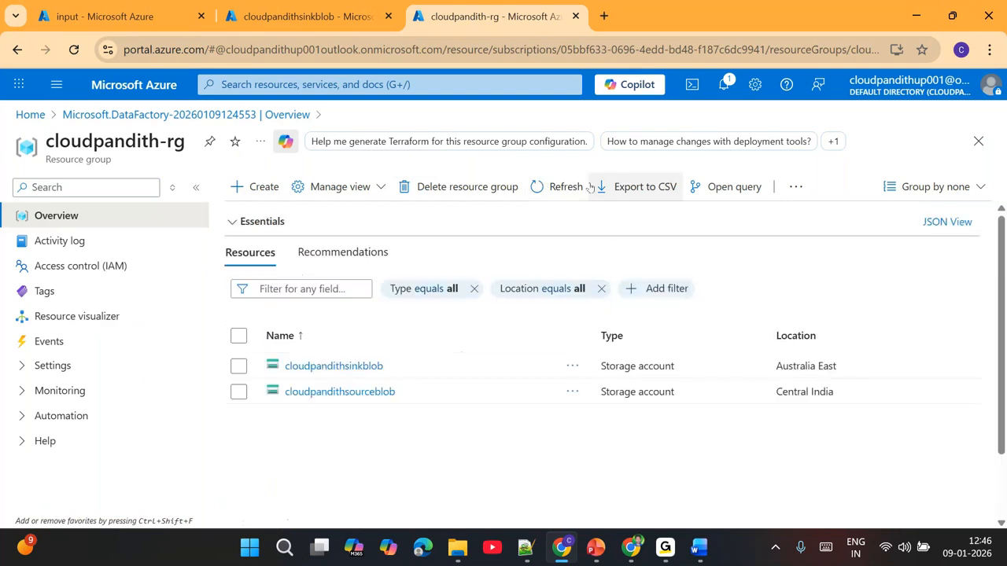
{"action": "left_click", "coordinate": [580, 189]}
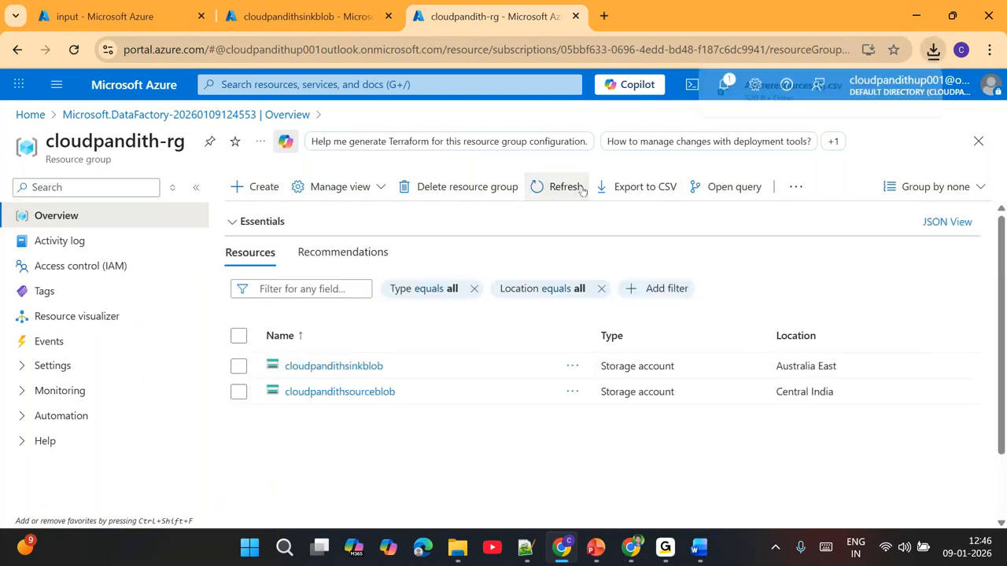
{"action": "left_click", "coordinate": [580, 189]}
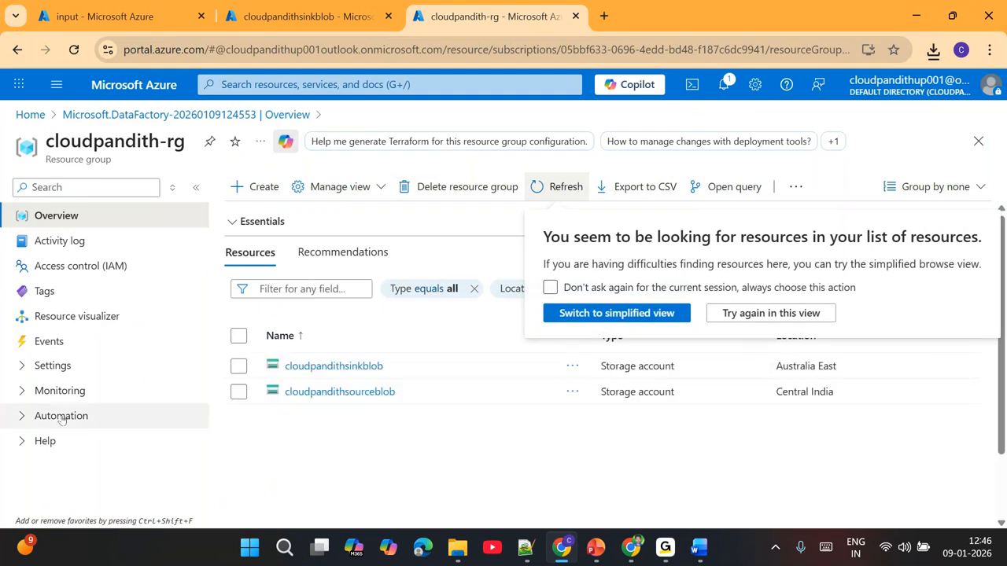
- Return to the portal home, open the cloudpandith-youtube-adfws data factory from Data factories, and launch its Azure Data Factory studio
{"action": "left_click", "coordinate": [32, 115]}
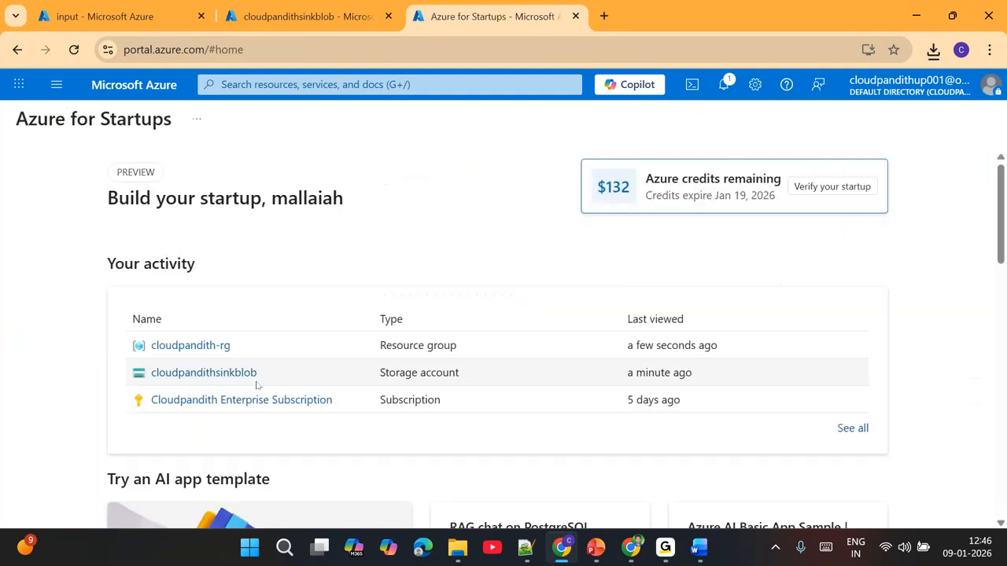
{"action": "left_click", "coordinate": [268, 83]}
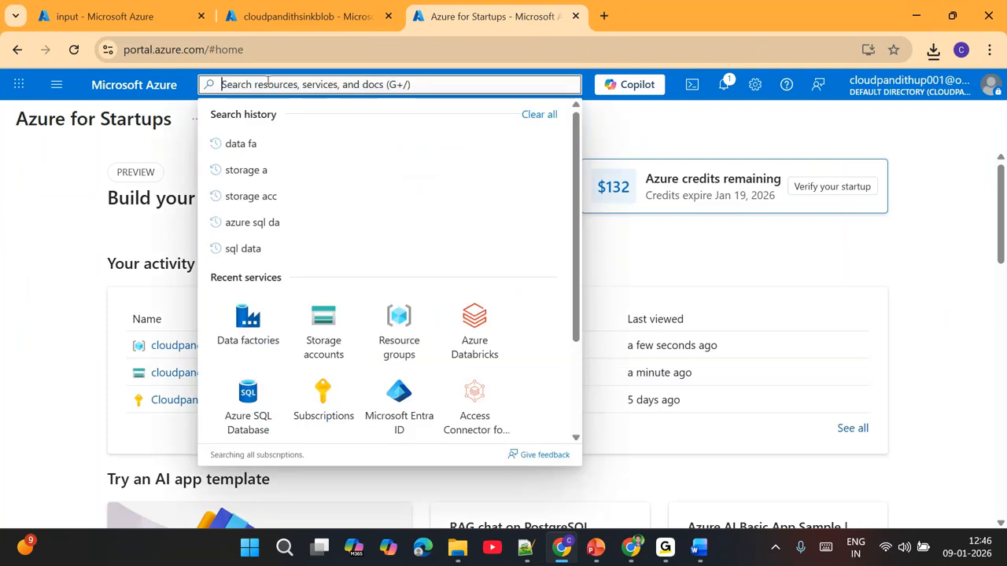
{"action": "type", "text": "dataf"}
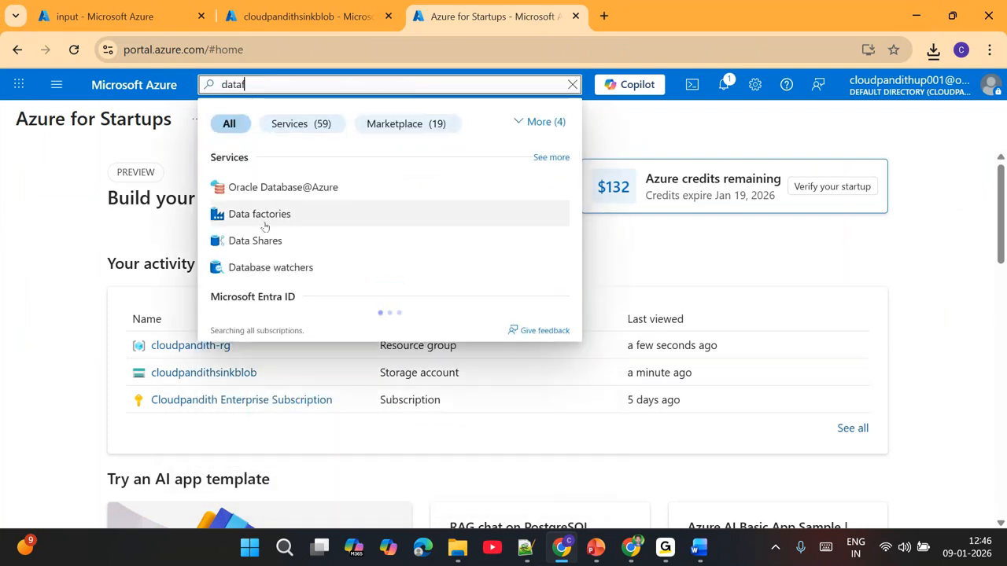
{"action": "left_click", "coordinate": [262, 224]}
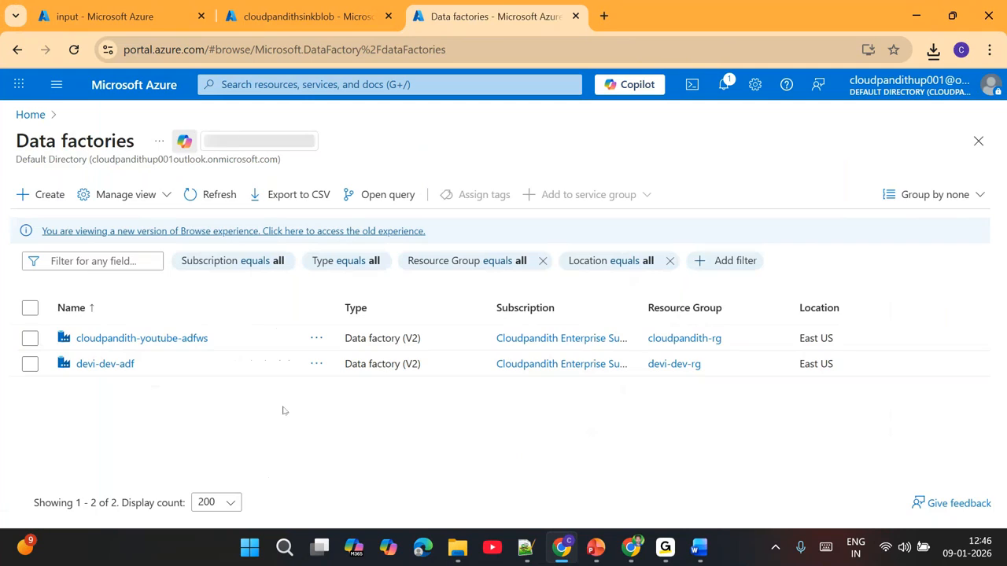
{"action": "left_click", "coordinate": [165, 338]}
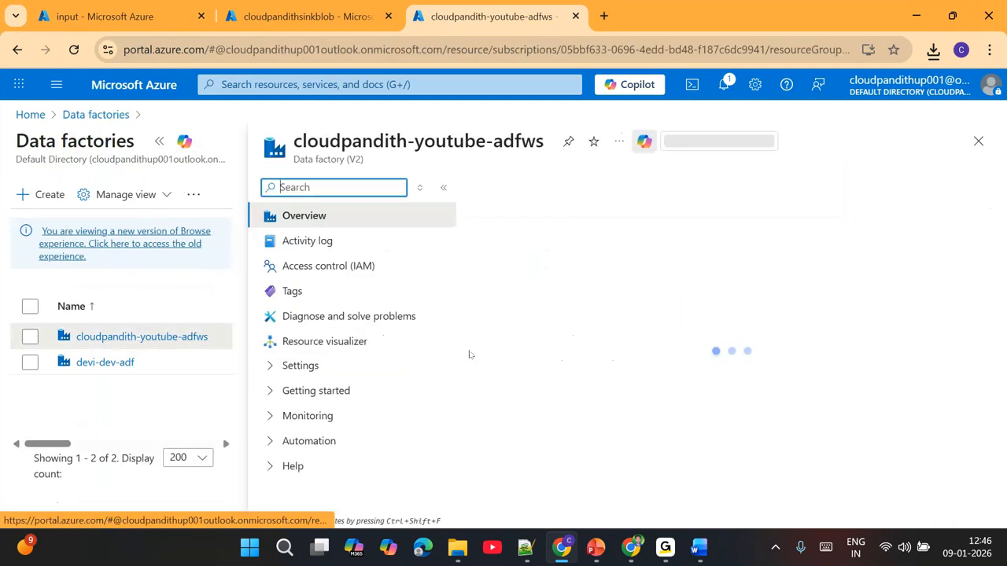
{"action": "scroll", "coordinate": [630, 493], "scroll_direction": "down", "scroll_amount": 2}
{"action": "left_click", "coordinate": [631, 493]}
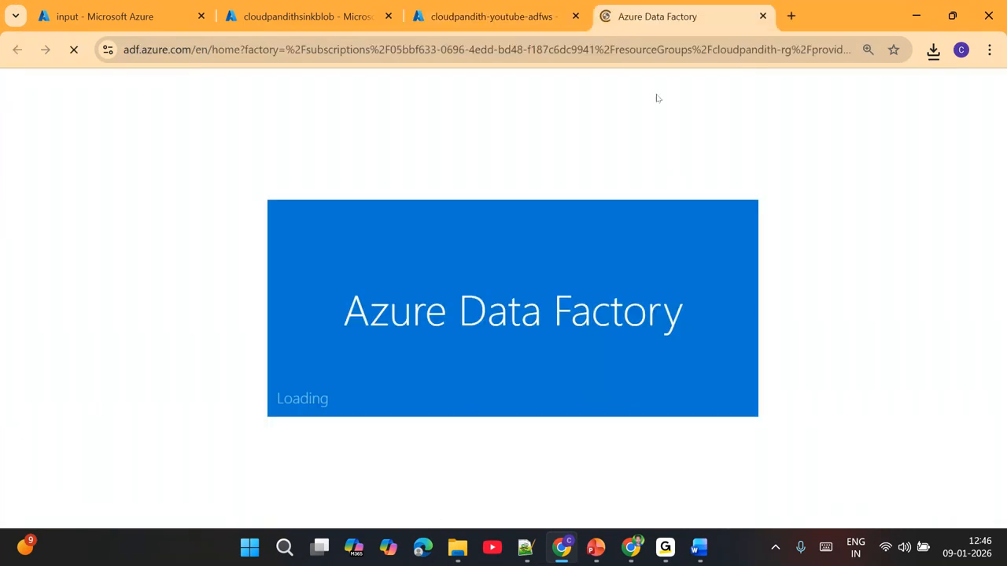
- Close the data factory's Azure portal tab and reduce the studio page's browser zoom to 100%
{"action": "left_click", "coordinate": [575, 16]}
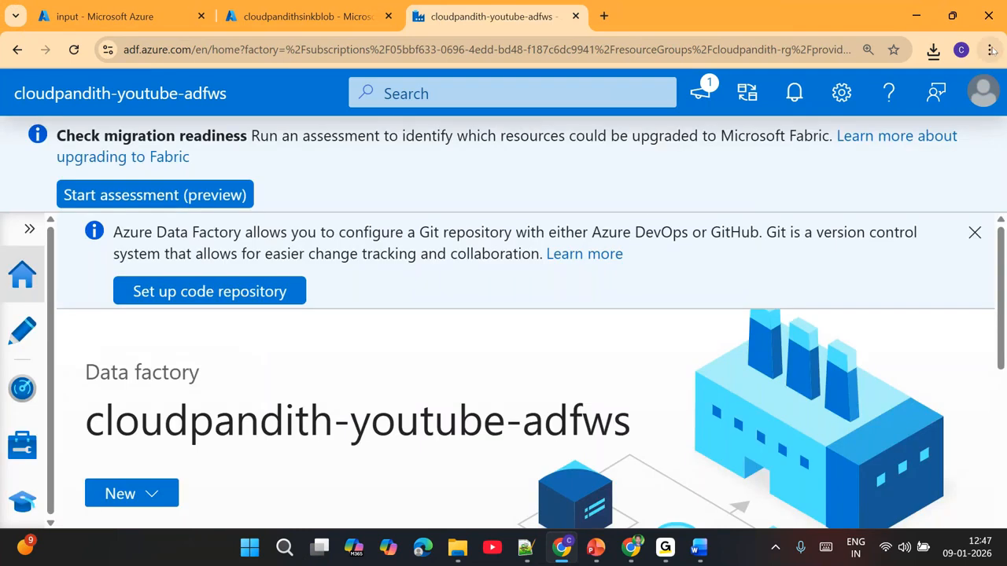
{"action": "left_click", "coordinate": [990, 50]}
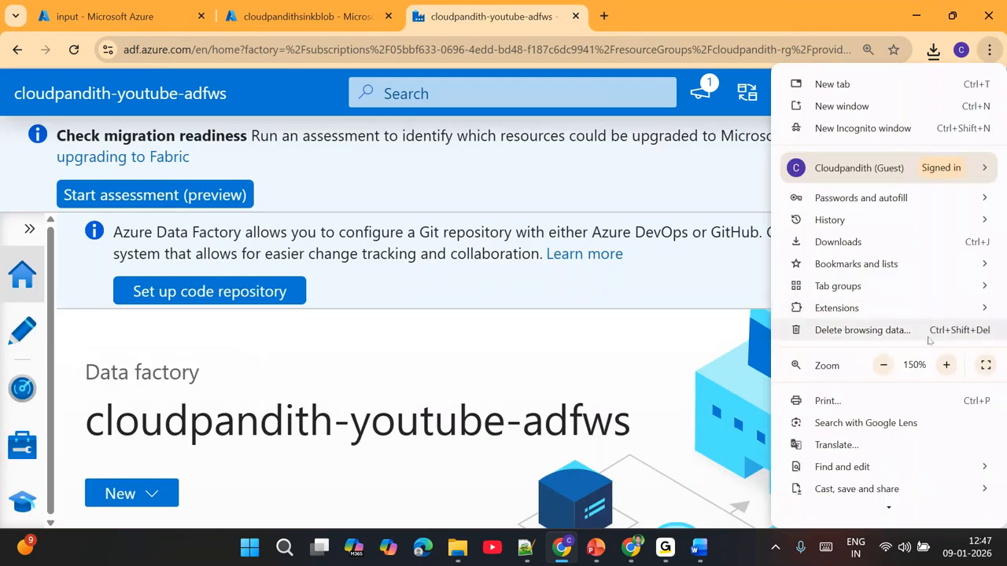
{"action": "left_click", "coordinate": [884, 365]}
{"action": "left_click", "coordinate": [884, 365]}
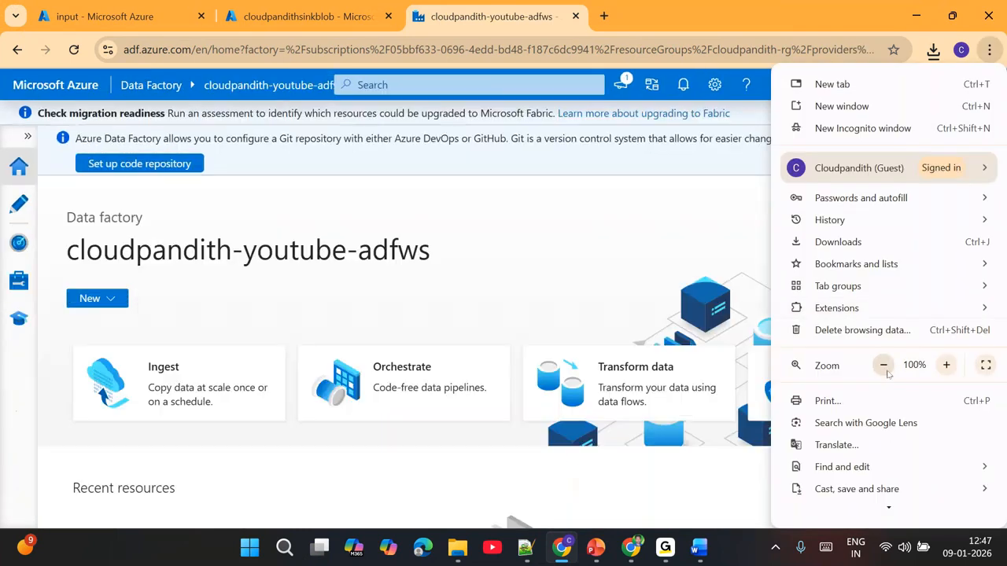
- Open the data factory's Manage section on Linked services, briefly expanding the navigation labels and collapsing them again
{"action": "left_click", "coordinate": [17, 285]}
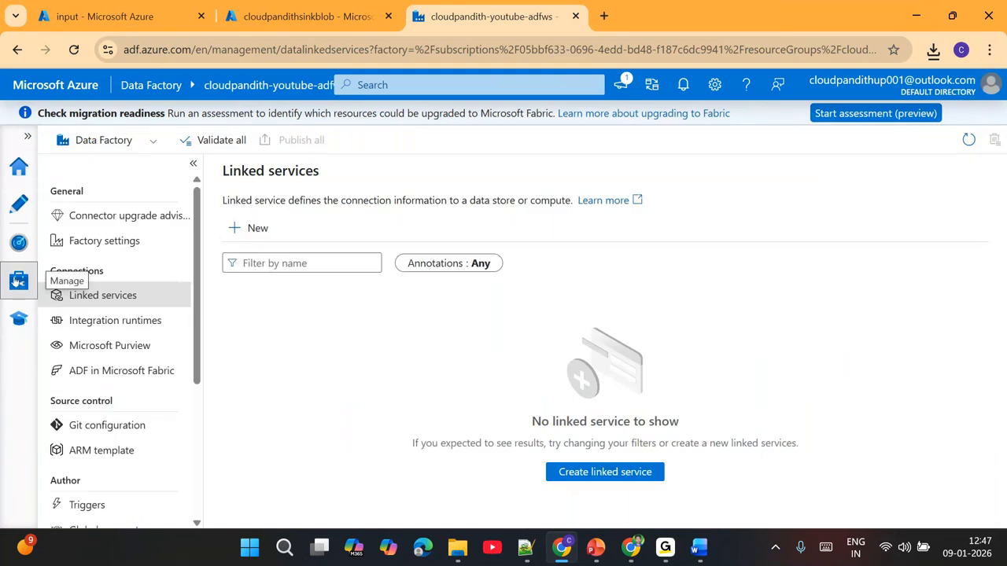
{"action": "left_click", "coordinate": [27, 136]}
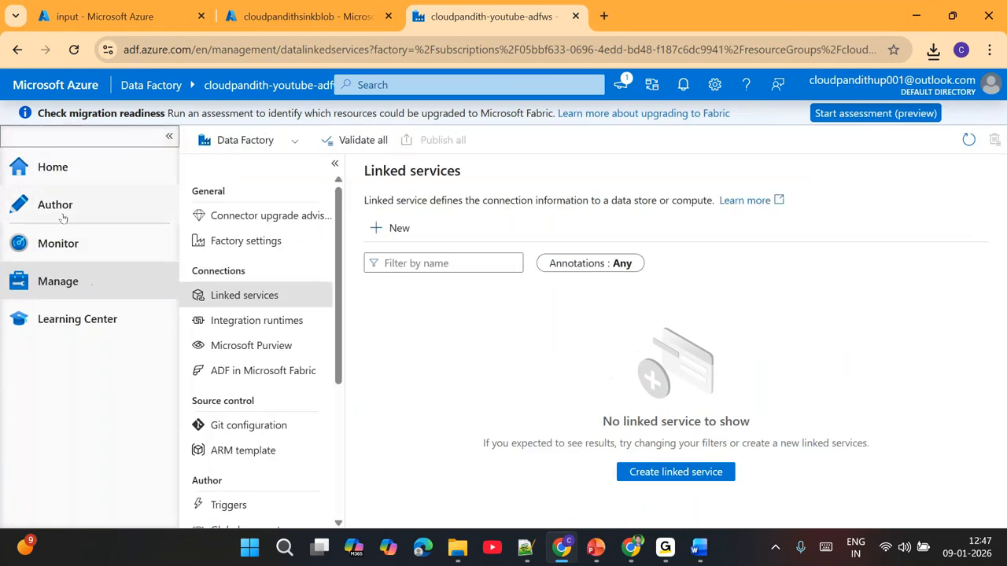
{"action": "left_click", "coordinate": [56, 291]}
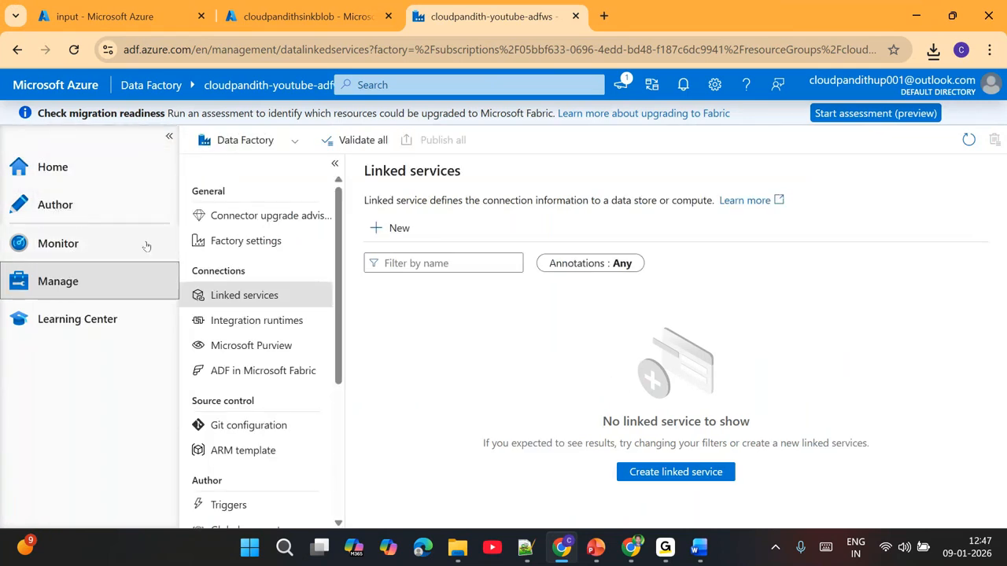
{"action": "left_click", "coordinate": [168, 137]}
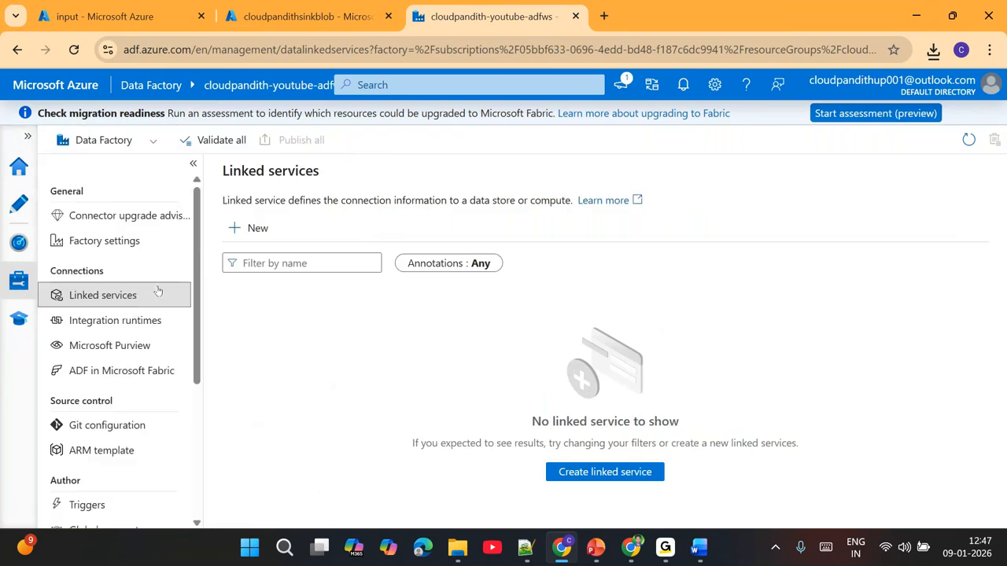
- Start a new Azure Blob Storage linked service and name it LS_Blob_Source
{"action": "left_click", "coordinate": [257, 228]}
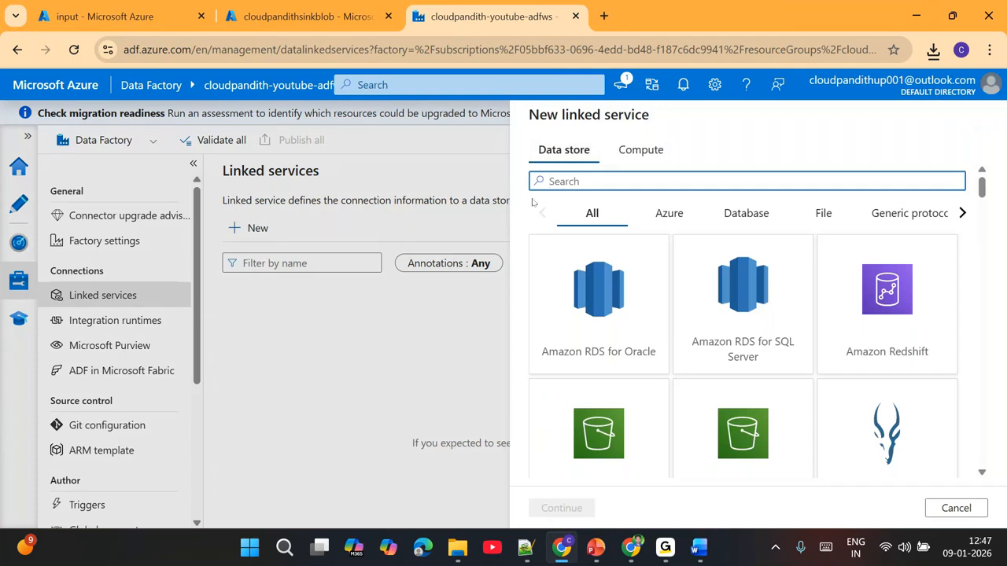
{"action": "type", "text": "blob"}
{"action": "double_click", "coordinate": [598, 307]}
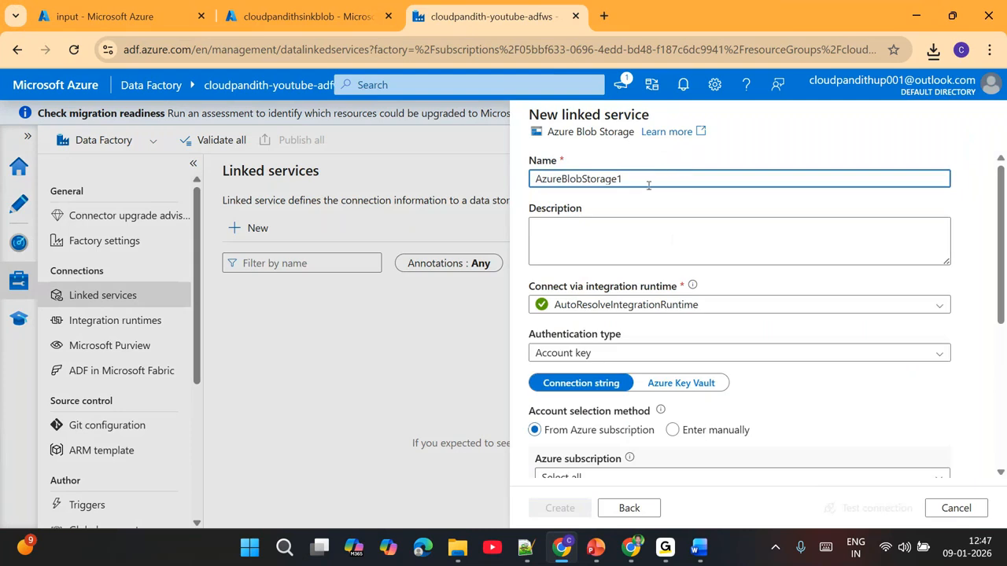
{"action": "key", "text": "ctrl+a"}
{"action": "type", "text": "LS"}
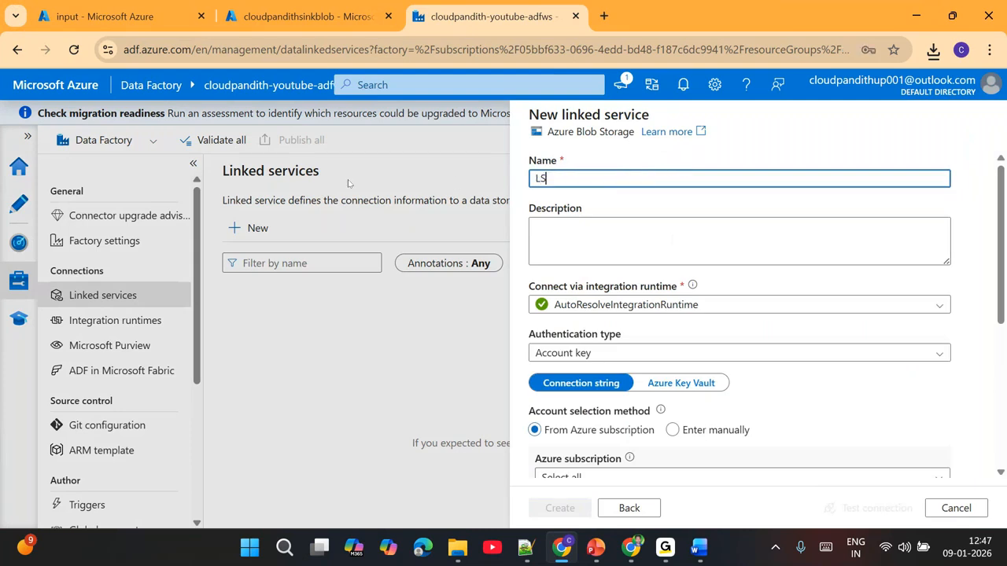
{"action": "type", "text": "_Blob_Source"}
- Point the linked service to cloudpandithsourceblob in the Cloudpandith Enterprise Subscription, test the connection, and create it
{"action": "scroll", "coordinate": [582, 358], "scroll_direction": "down", "scroll_amount": 3}
{"action": "left_click", "coordinate": [582, 242]}
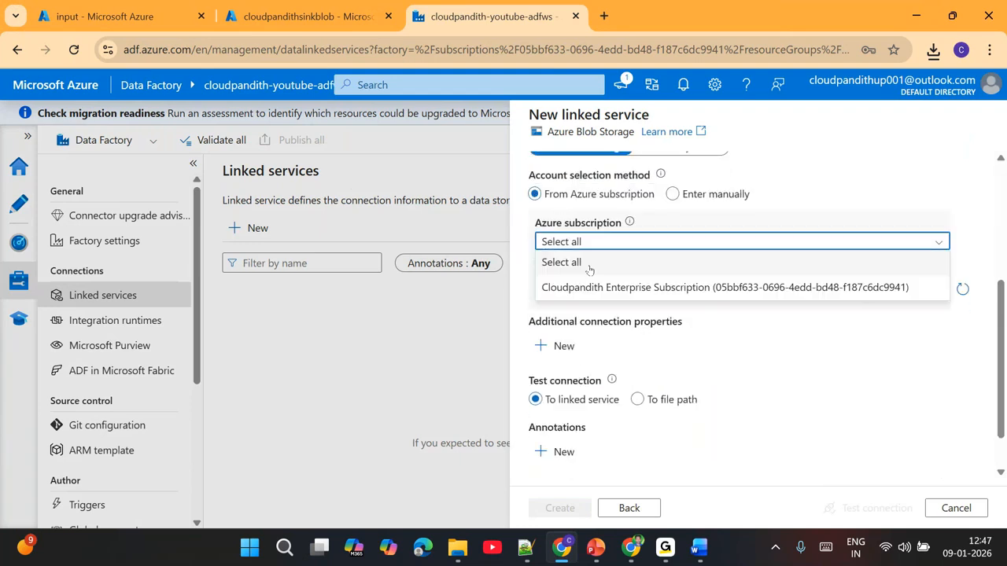
{"action": "left_click", "coordinate": [598, 287]}
{"action": "left_click", "coordinate": [602, 289]}
{"action": "left_click", "coordinate": [625, 335]}
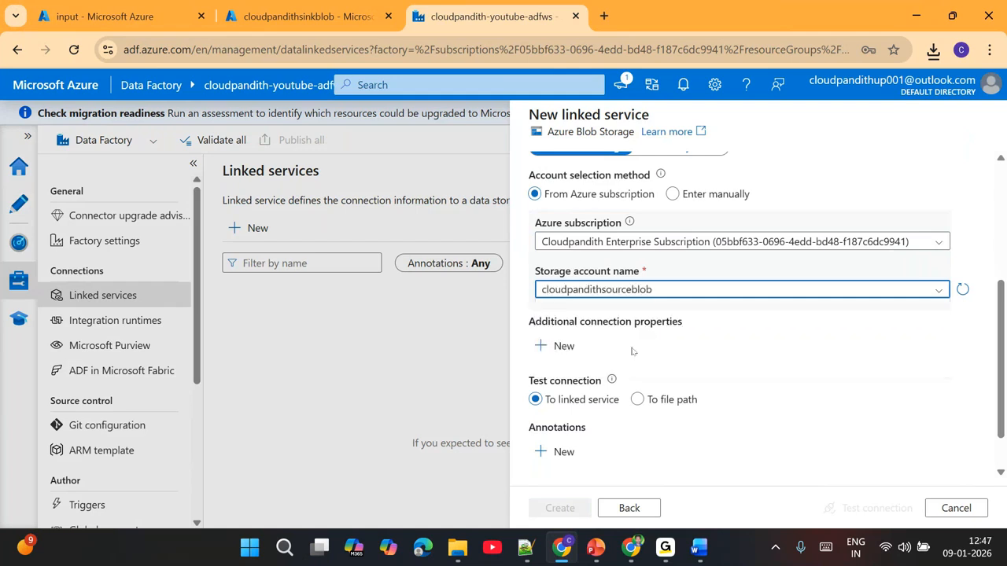
{"action": "left_click", "coordinate": [865, 508]}
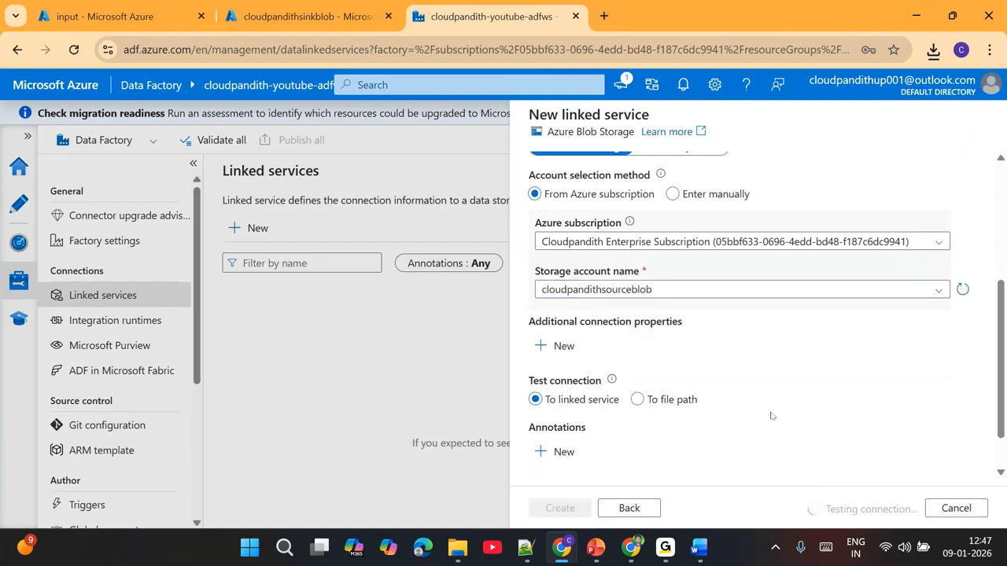
{"action": "left_click", "coordinate": [560, 509]}
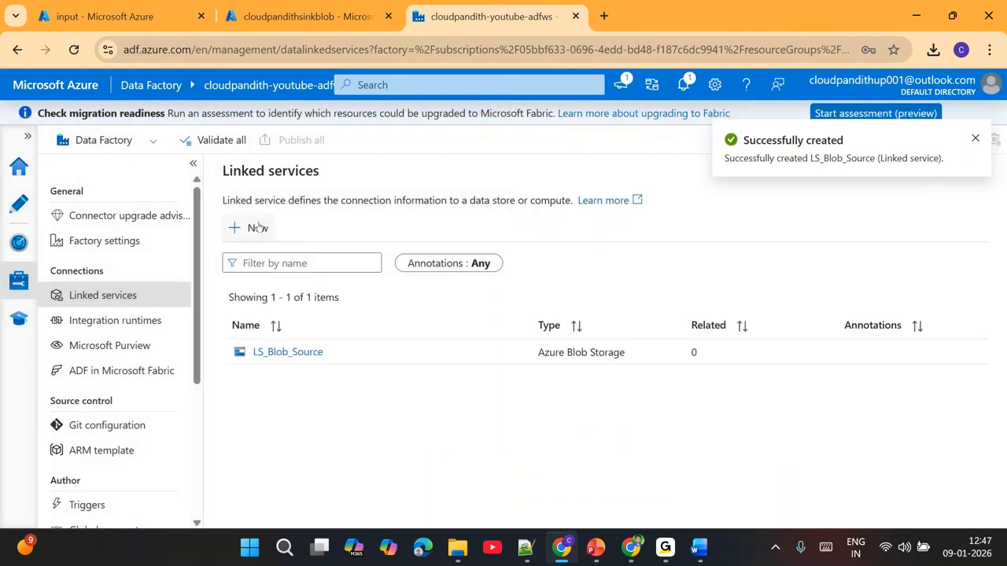
- Start a second Azure Blob Storage linked service and name it LS_Blob_Sink
{"action": "left_click", "coordinate": [258, 228]}
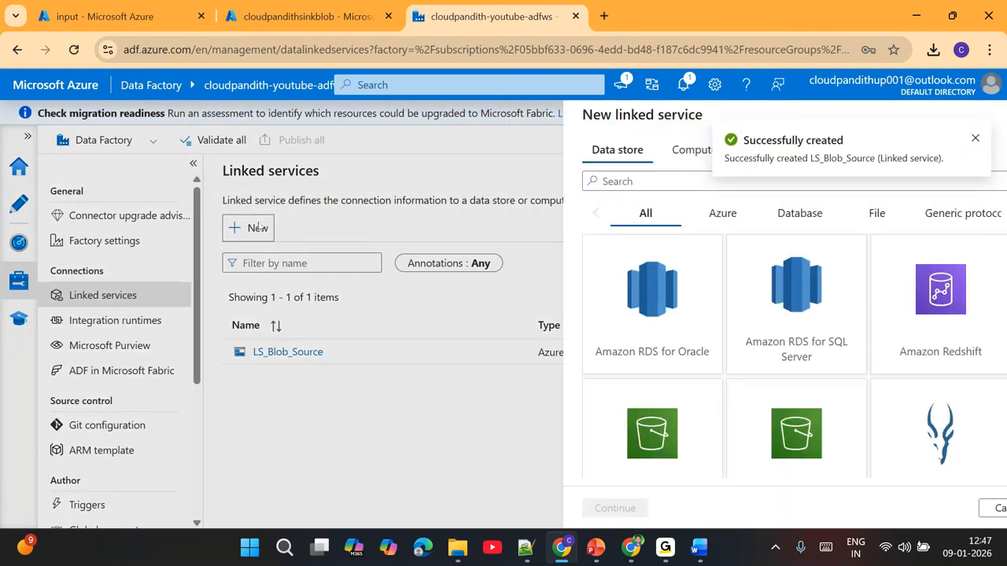
{"action": "type", "text": "BLOB"}
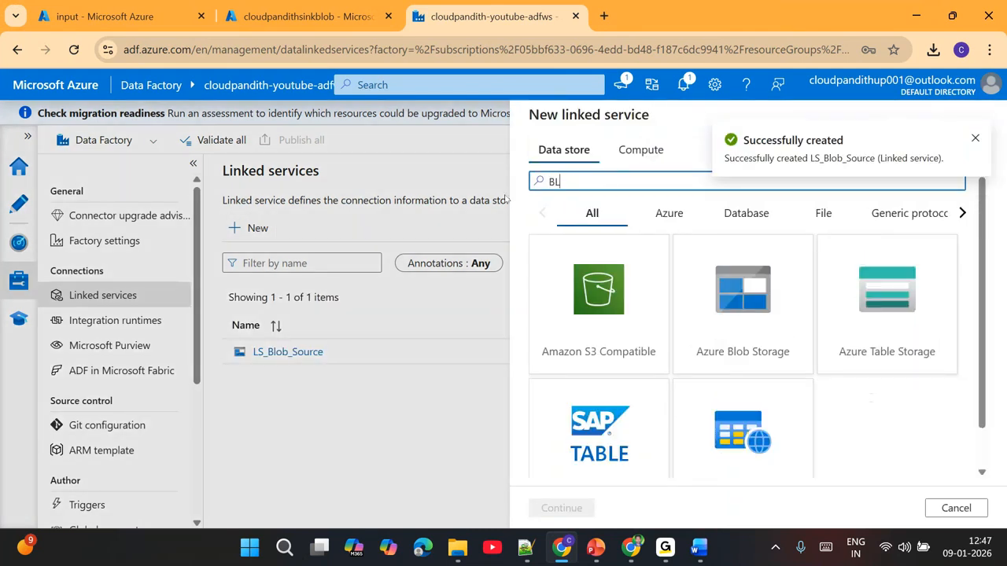
{"action": "left_click", "coordinate": [592, 310]}
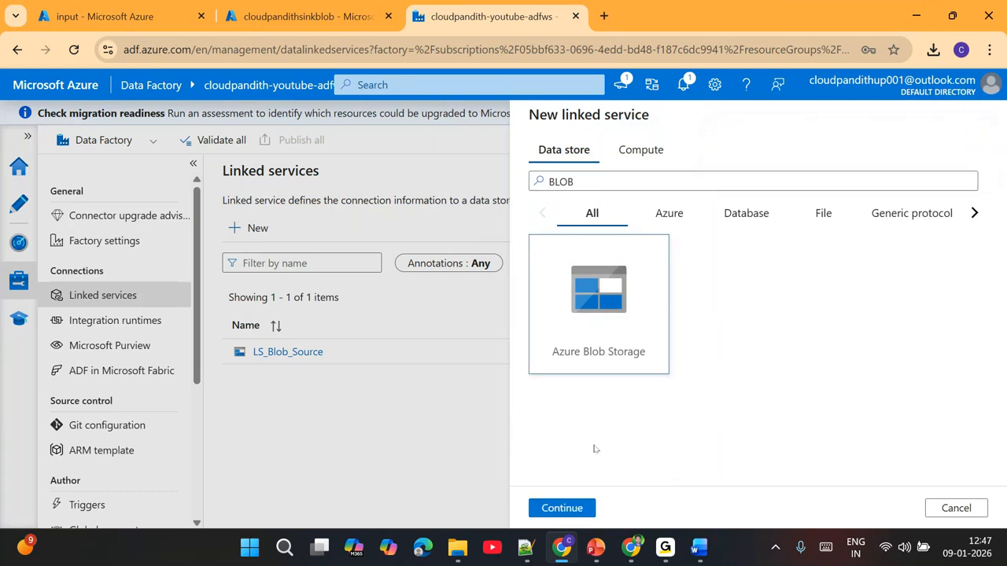
{"action": "left_click", "coordinate": [571, 508]}
{"action": "left_click_drag", "start_coordinate": [621, 178], "coordinate": [525, 178]}
{"action": "type", "text": "ls"}
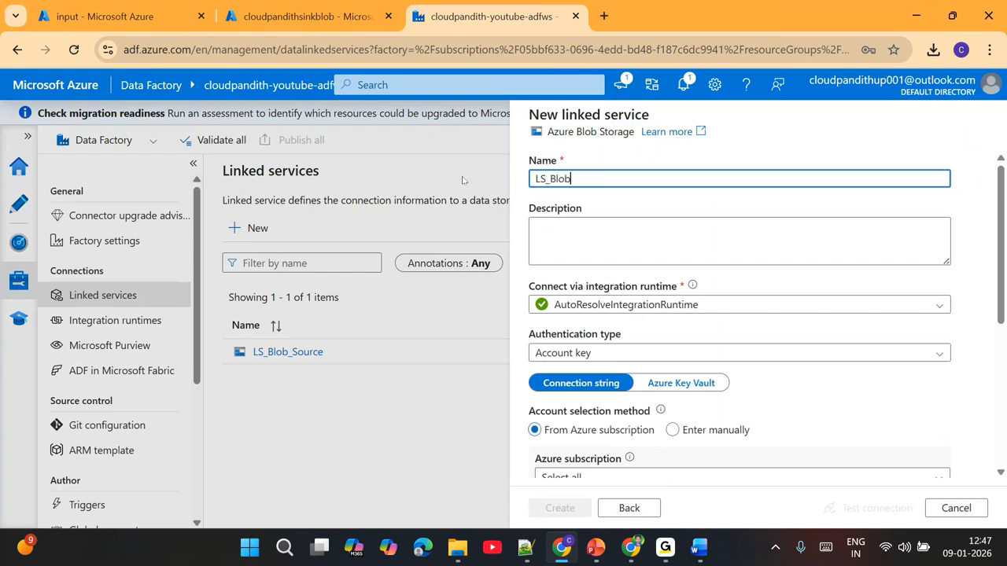
- Point the sink linked service to cloudpandithsinkblob in the Cloudpandith Enterprise Subscription, test the connection, and create it
{"action": "scroll", "coordinate": [661, 326], "scroll_direction": "down", "scroll_amount": 2}
{"action": "left_click", "coordinate": [661, 320]}
{"action": "left_click", "coordinate": [614, 364]}
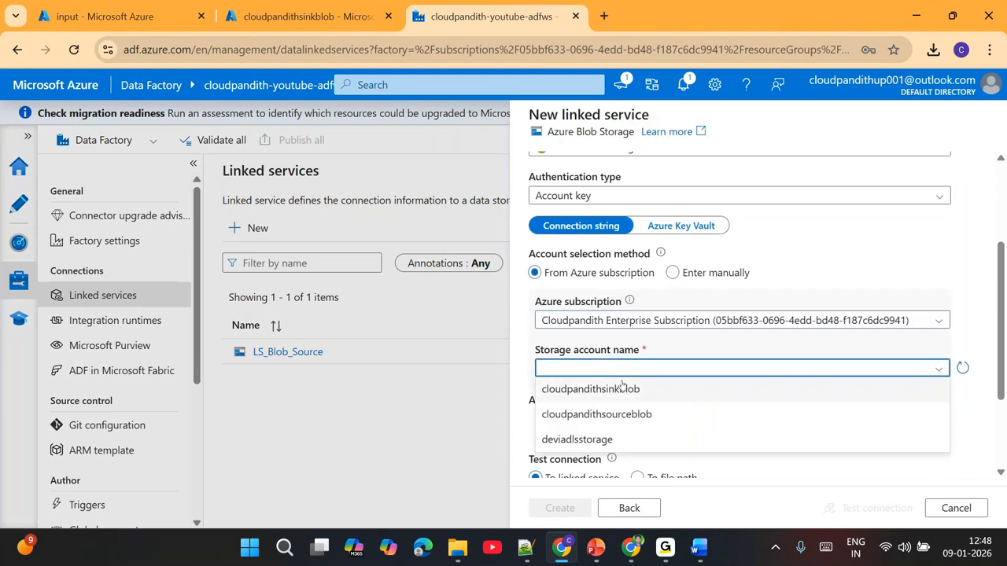
{"action": "left_click", "coordinate": [629, 390]}
{"action": "scroll", "coordinate": [742, 422], "scroll_direction": "down", "scroll_amount": 2}
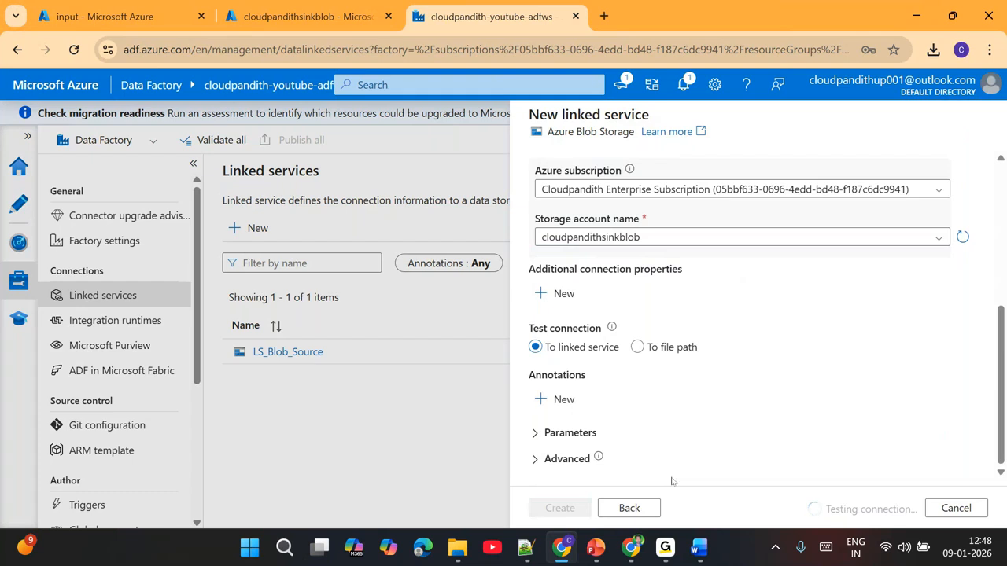
{"action": "left_click", "coordinate": [563, 510]}
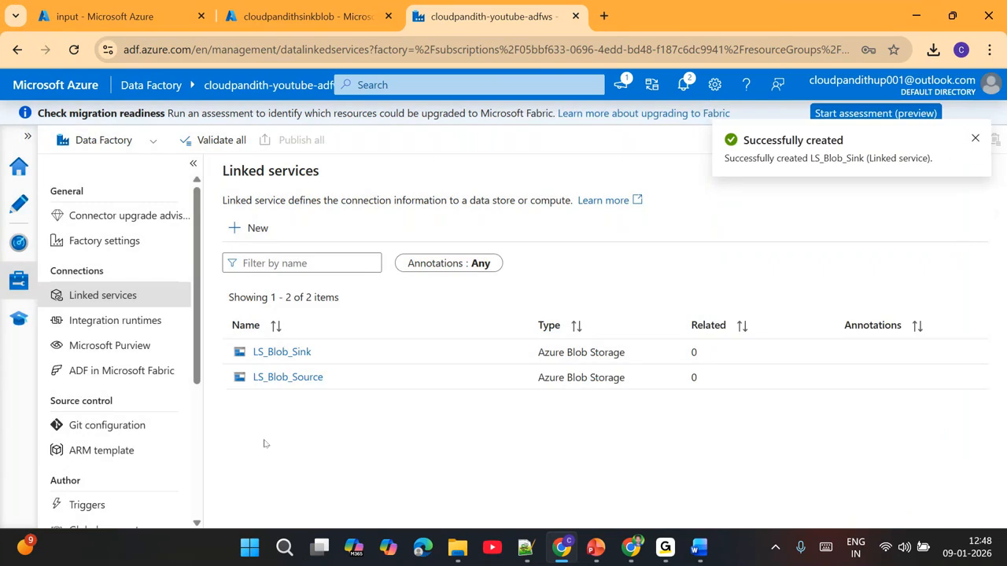
- Create a new pipeline in the Author section and collapse the Factory Resources pane
{"action": "left_click", "coordinate": [11, 209]}
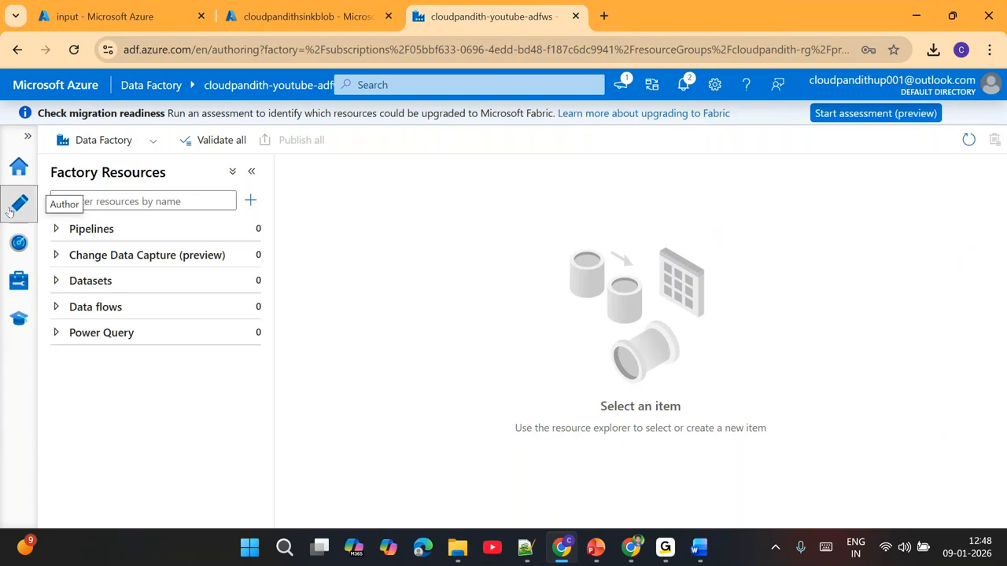
{"action": "mouse_move", "coordinate": [214, 227]}
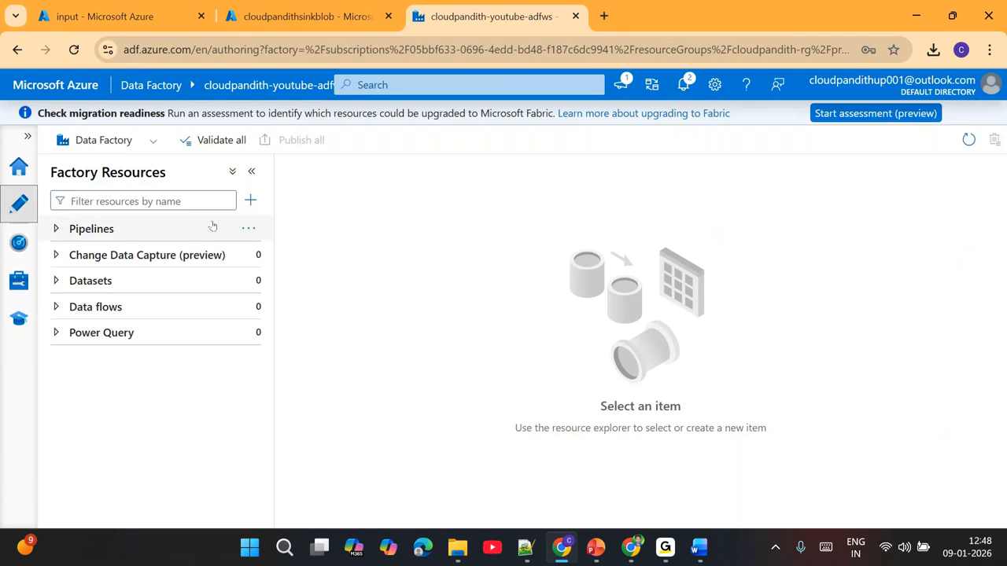
{"action": "left_click", "coordinate": [248, 230]}
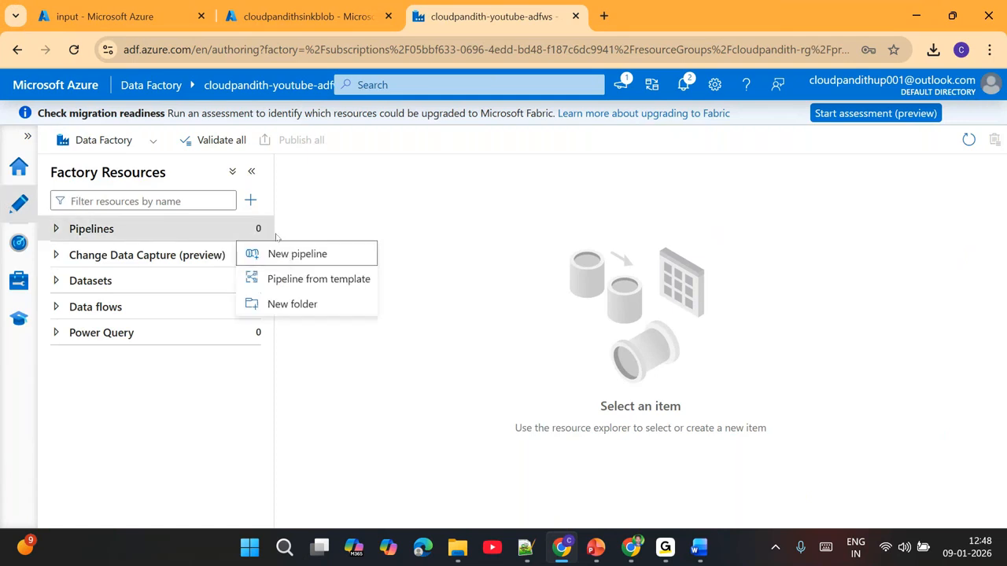
{"action": "left_click", "coordinate": [296, 253]}
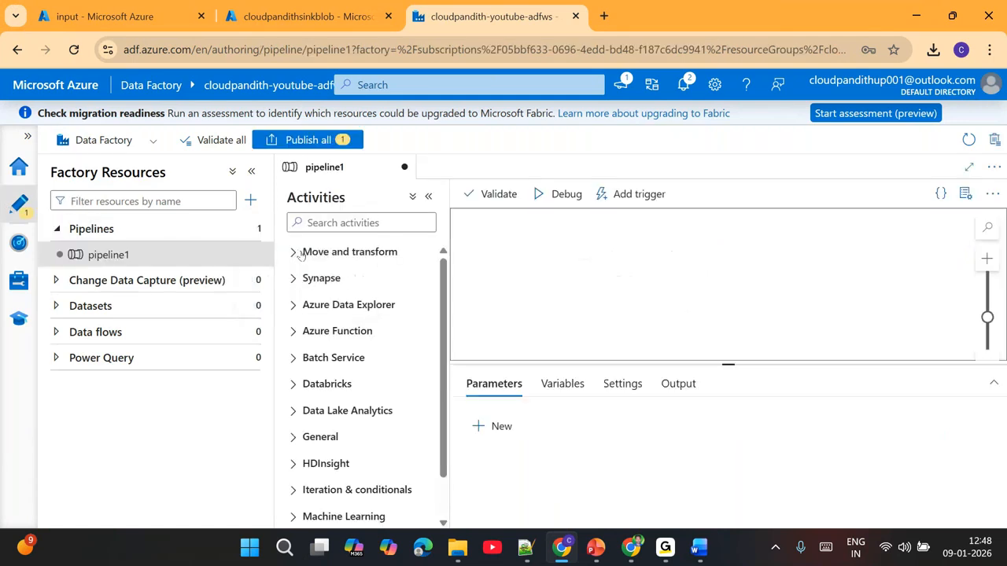
{"action": "left_click", "coordinate": [250, 171]}
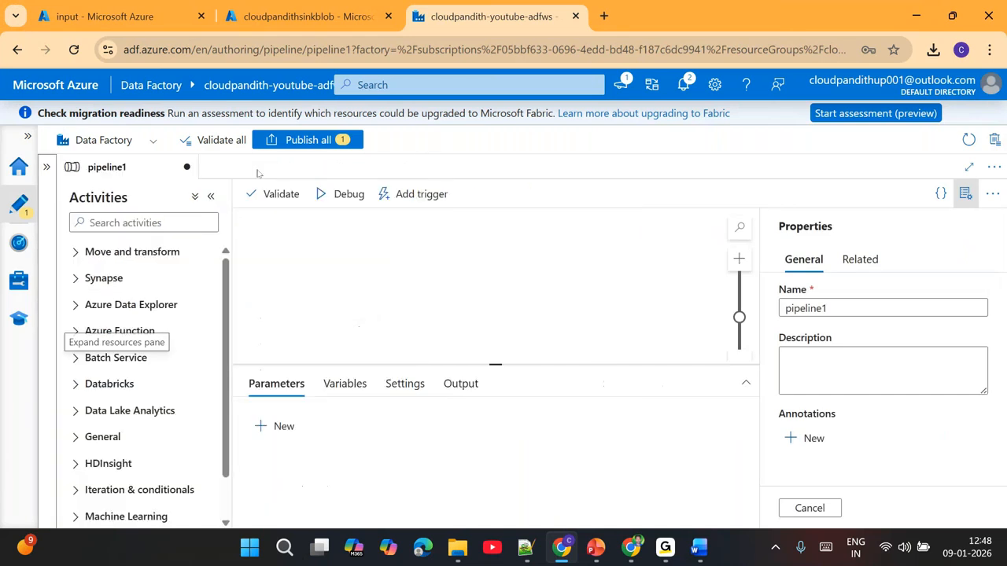
- Add a Copy data activity to the pipeline canvas, then hide the pipeline properties and enlarge the activity's settings area
{"action": "left_click", "coordinate": [77, 253]}
{"action": "left_click_drag", "start_coordinate": [122, 281], "coordinate": [500, 273]}
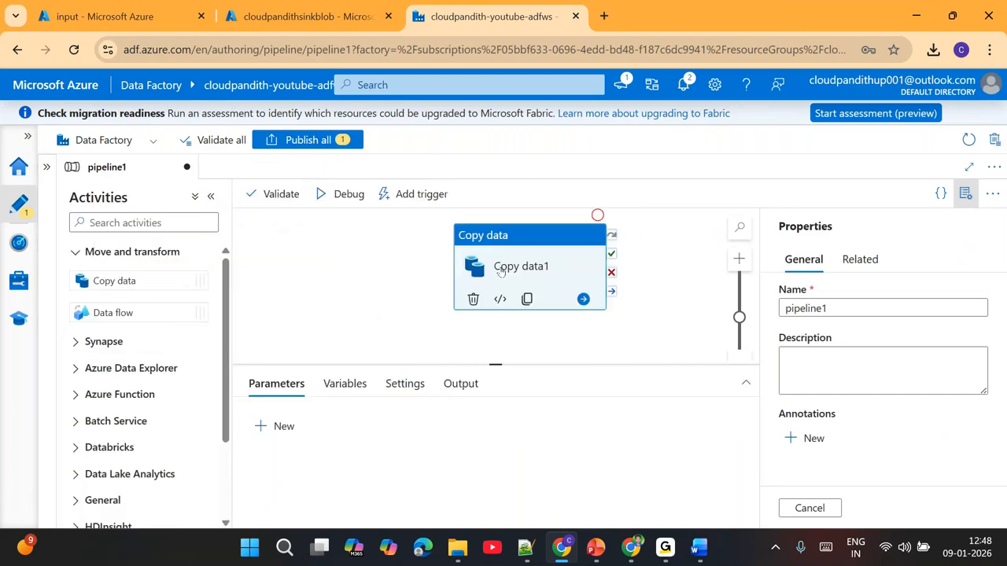
{"action": "left_click", "coordinate": [74, 254]}
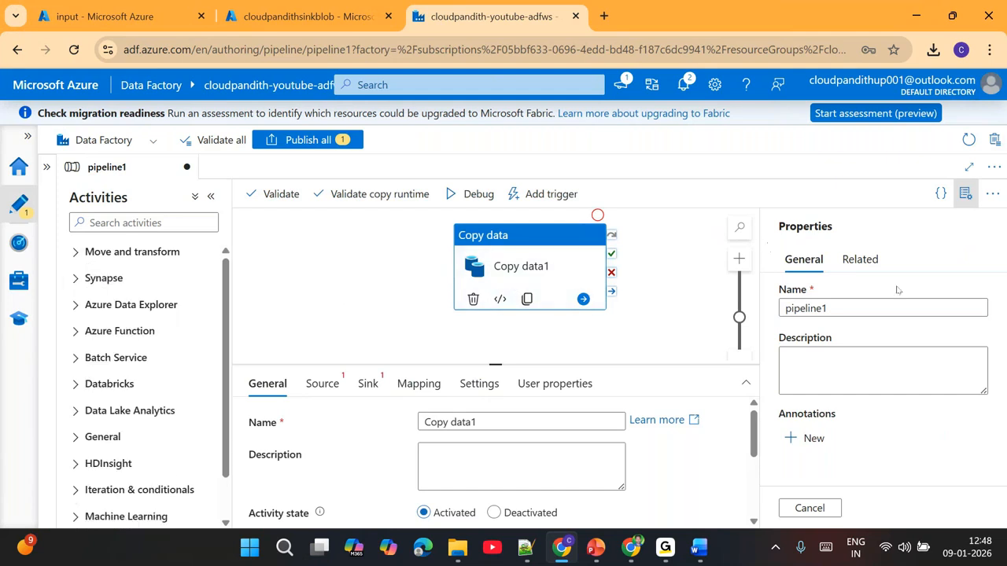
{"action": "left_click", "coordinate": [966, 193]}
{"action": "left_click_drag", "start_coordinate": [618, 367], "coordinate": [608, 317]}
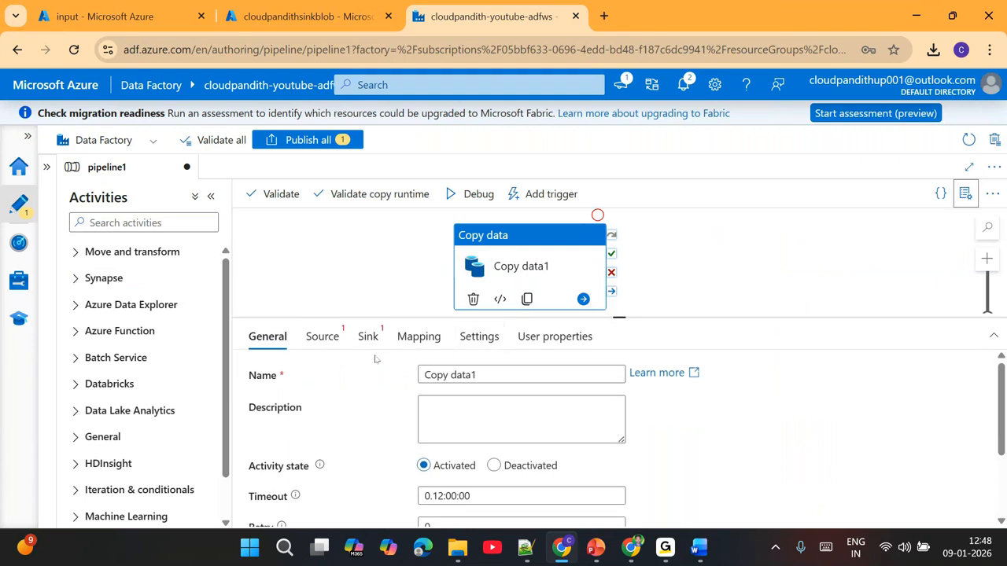
- Start a new source dataset for the Copy data activity using Azure Blob Storage and the DelimitedText format
{"action": "left_click", "coordinate": [322, 337]}
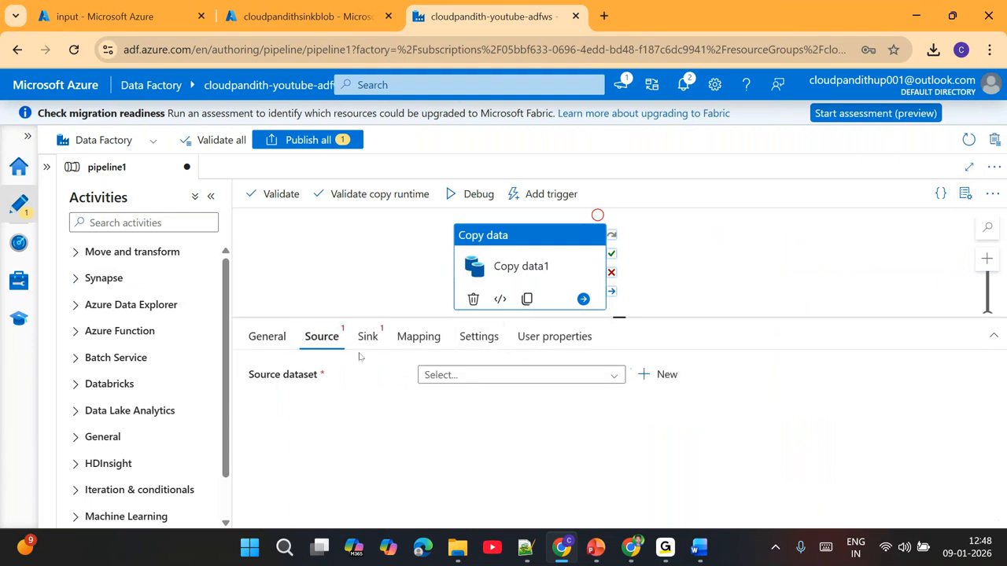
{"action": "left_click", "coordinate": [658, 374]}
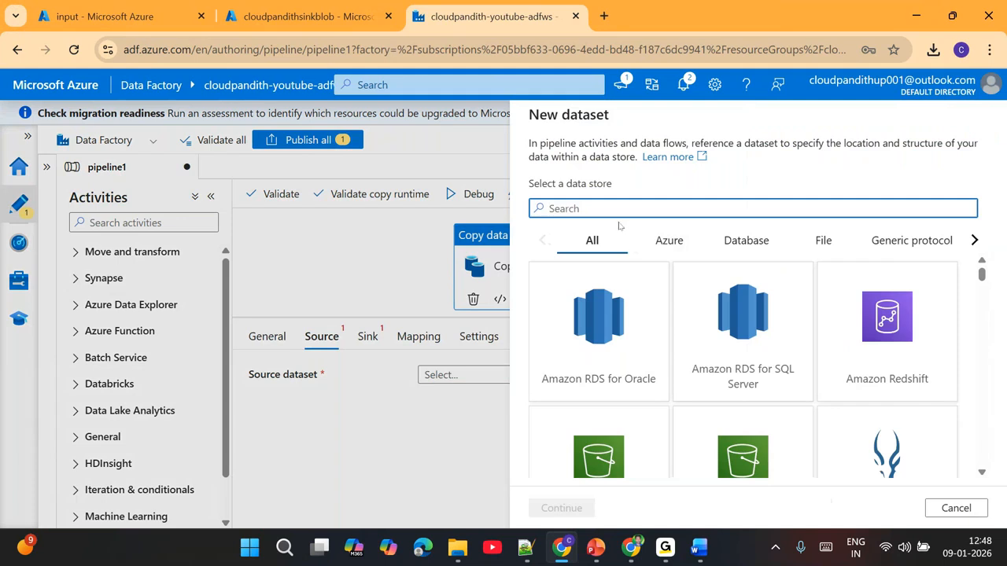
{"action": "type", "text": "blob"}
{"action": "double_click", "coordinate": [617, 355]}
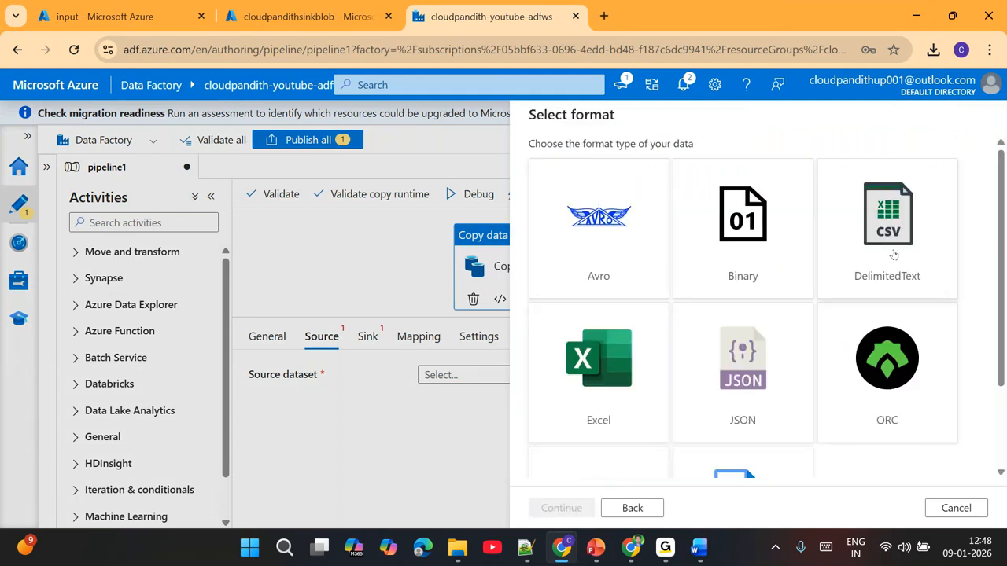
{"action": "double_click", "coordinate": [900, 226]}
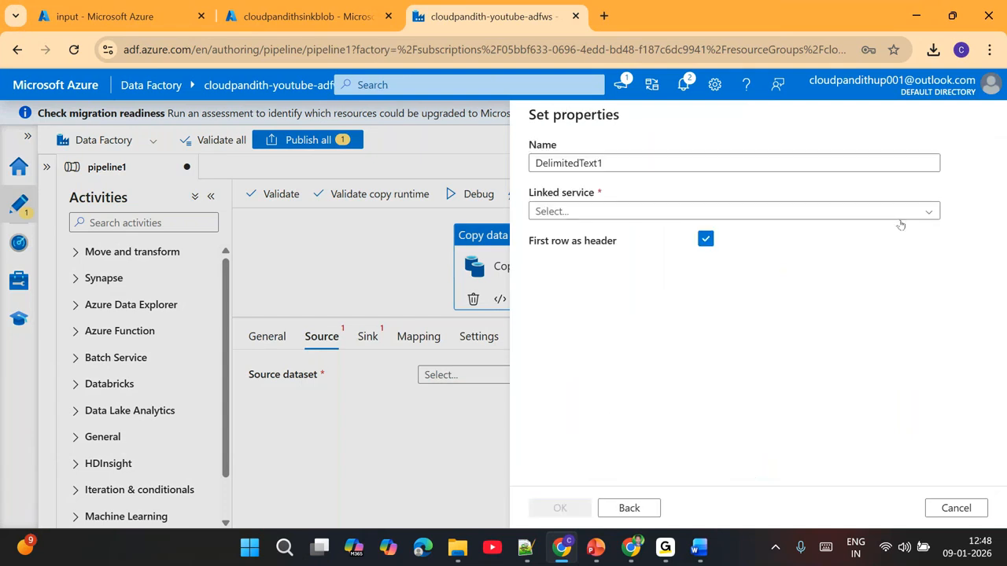
- Name the source dataset DS_Blob_Source and assign it the LS_Blob_Source linked service
{"action": "type", "text": "DS"}
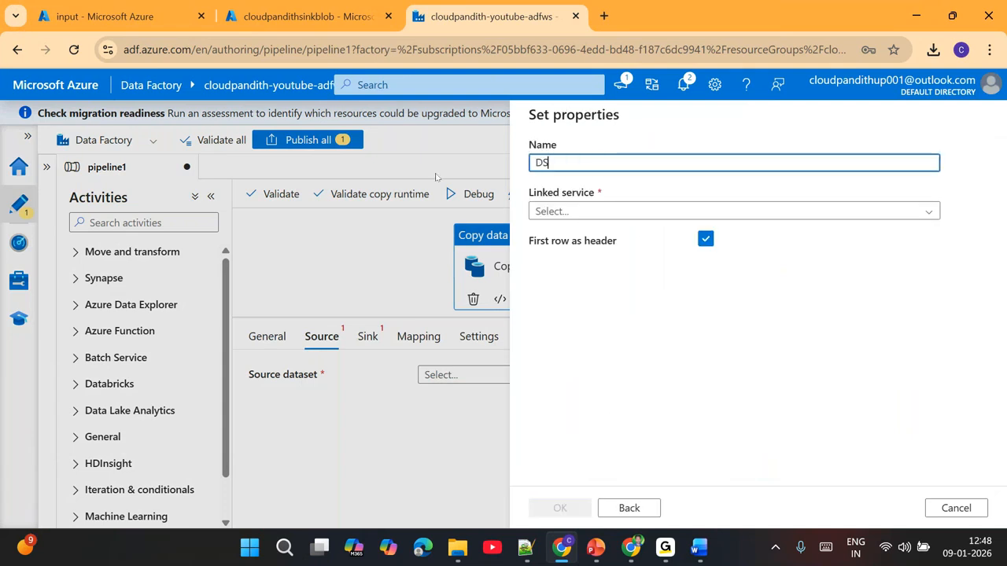
{"action": "type", "text": "_Blob_Source"}
{"action": "left_click", "coordinate": [580, 208]}
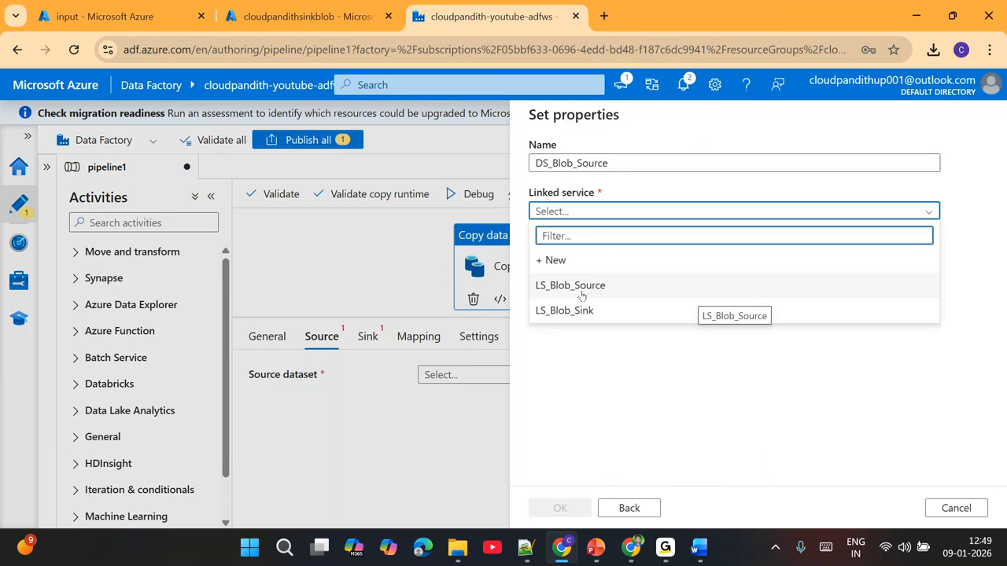
{"action": "left_click", "coordinate": [581, 292]}
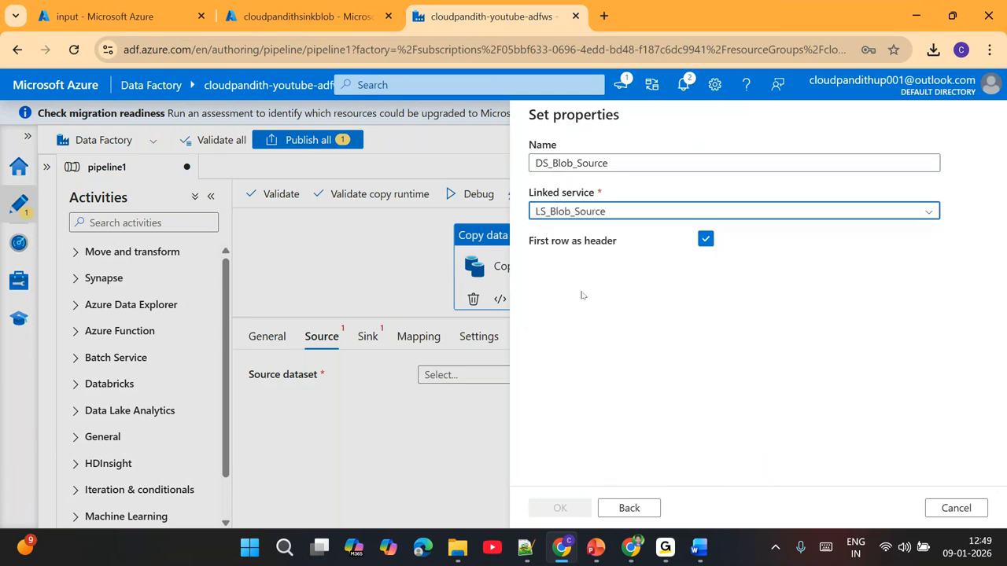
- Set the source dataset's file path to credit_salary.csv in the input container and create the dataset
{"action": "left_click", "coordinate": [951, 257]}
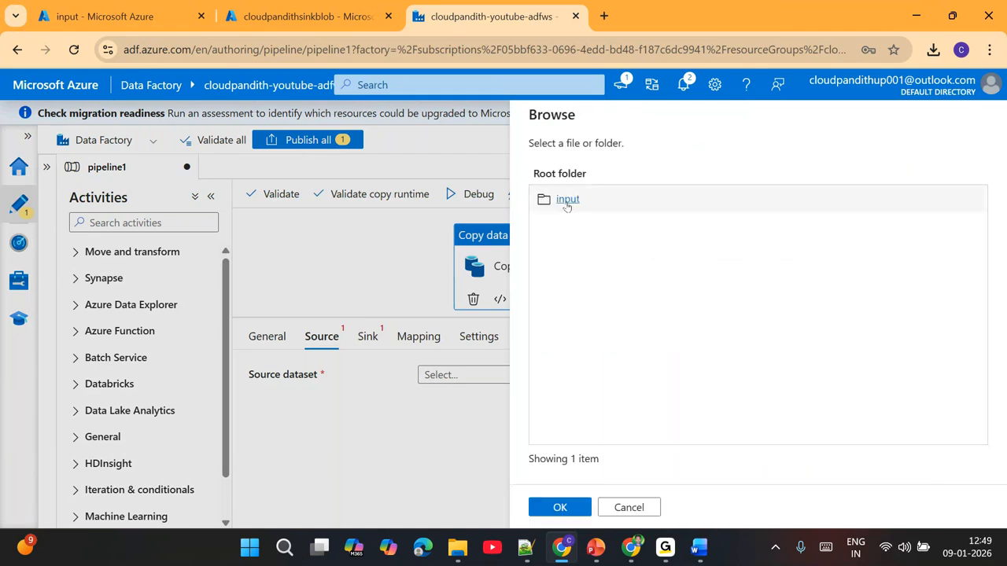
{"action": "left_click", "coordinate": [567, 202]}
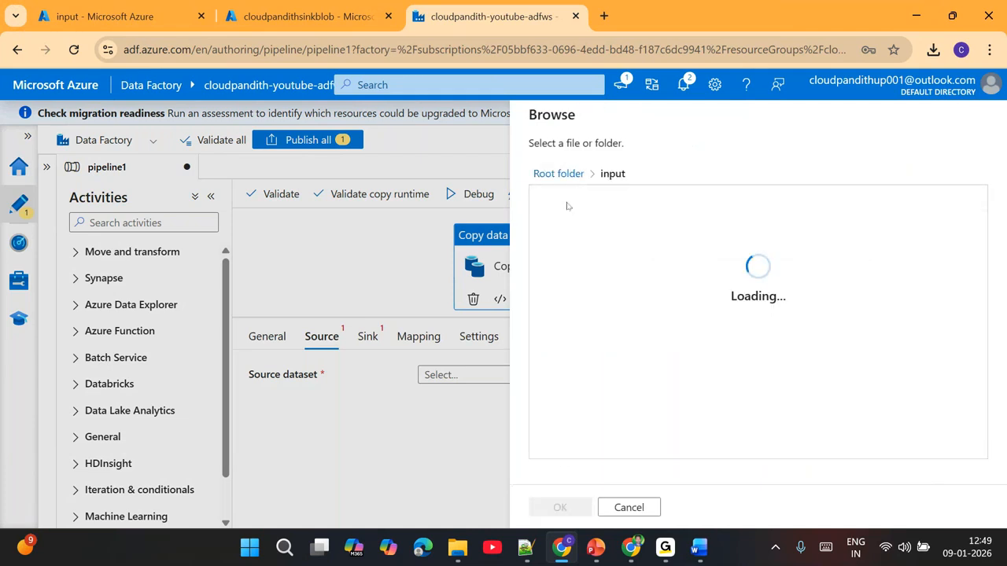
{"action": "left_click", "coordinate": [566, 203]}
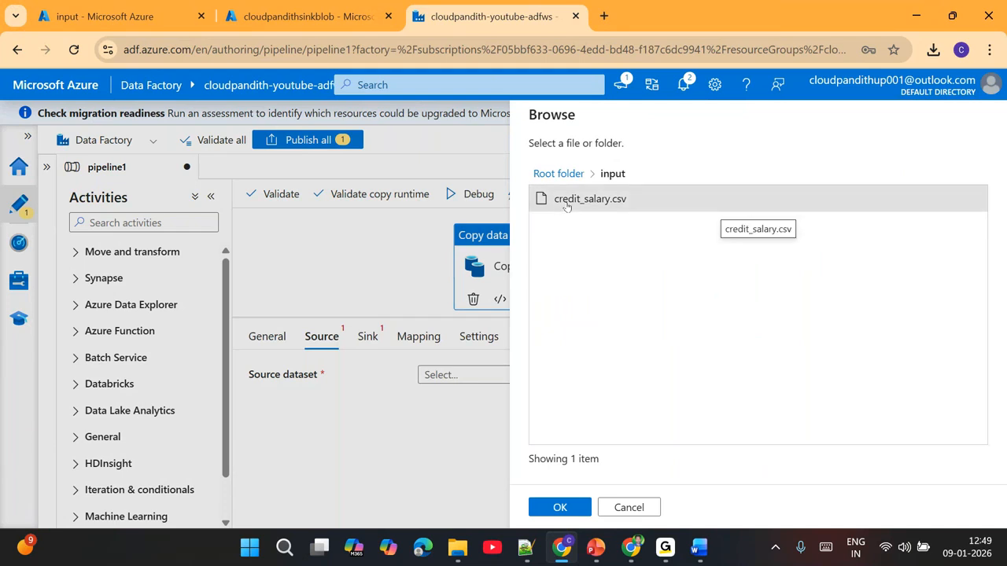
{"action": "left_click", "coordinate": [571, 507]}
{"action": "left_click", "coordinate": [573, 509]}
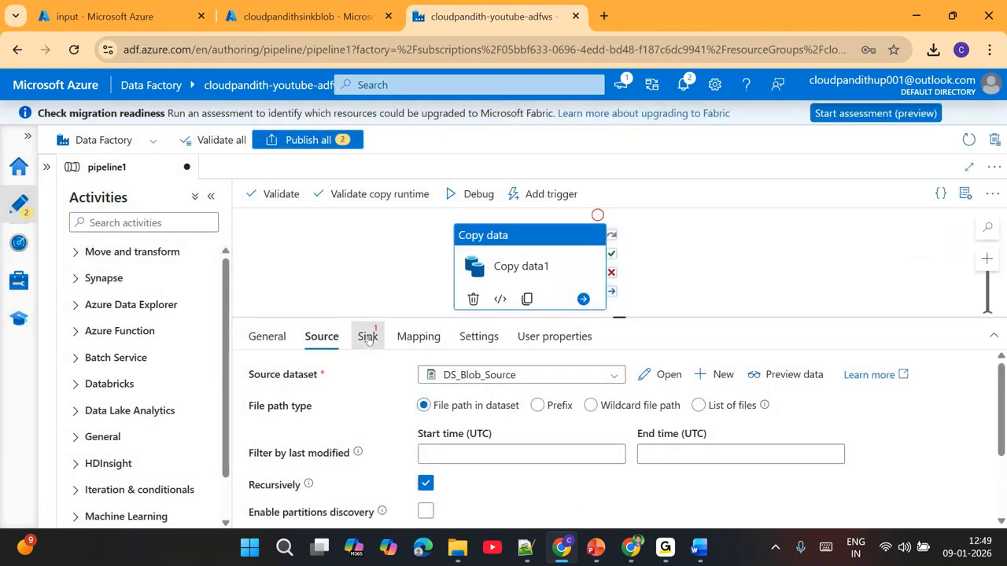
- Start a new sink dataset for the Copy data activity using Azure Blob Storage and the DelimitedText format
{"action": "left_click", "coordinate": [368, 336]}
{"action": "left_click", "coordinate": [475, 376]}
{"action": "left_click", "coordinate": [477, 378]}
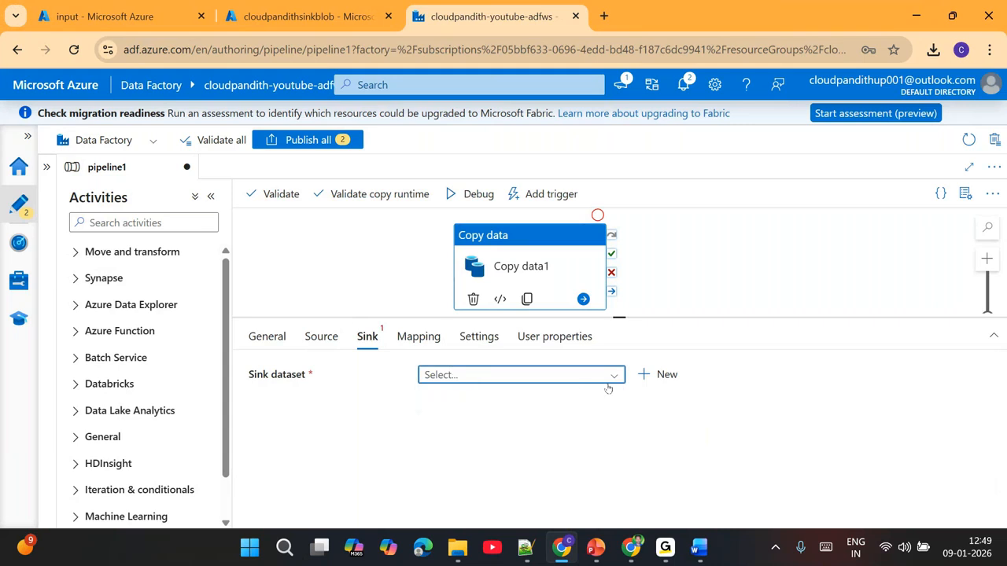
{"action": "left_click", "coordinate": [663, 375]}
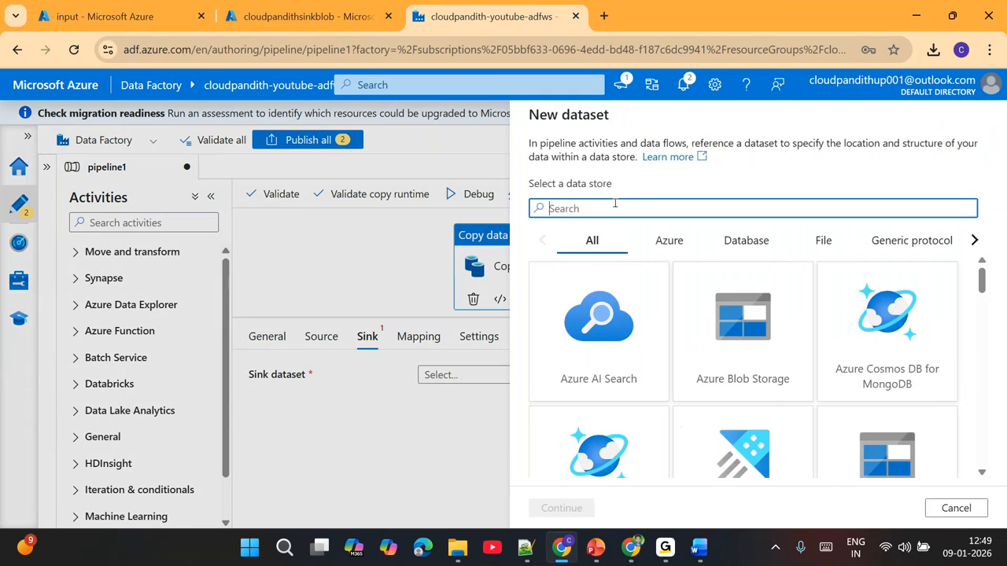
{"action": "type", "text": "BLOB"}
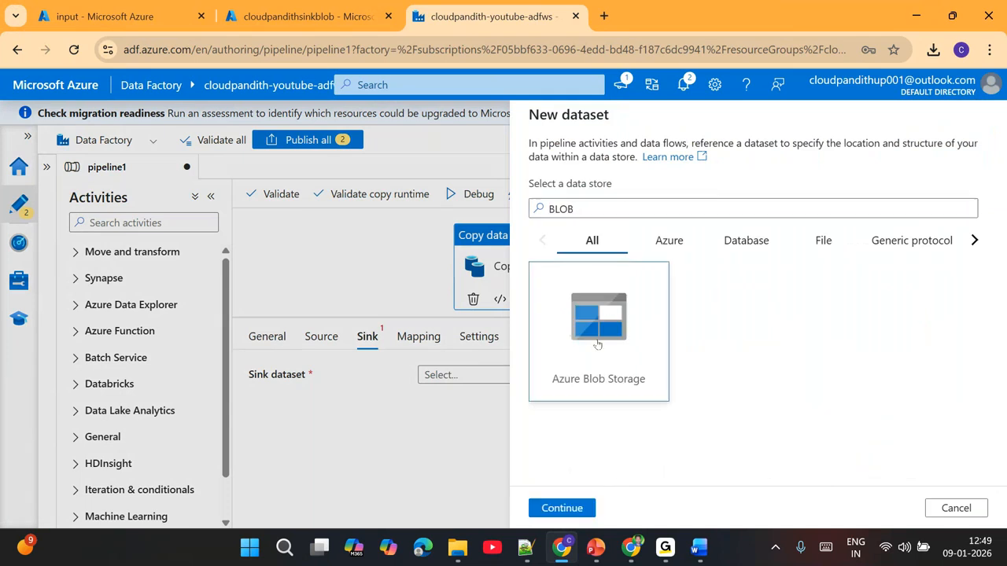
{"action": "double_click", "coordinate": [596, 343]}
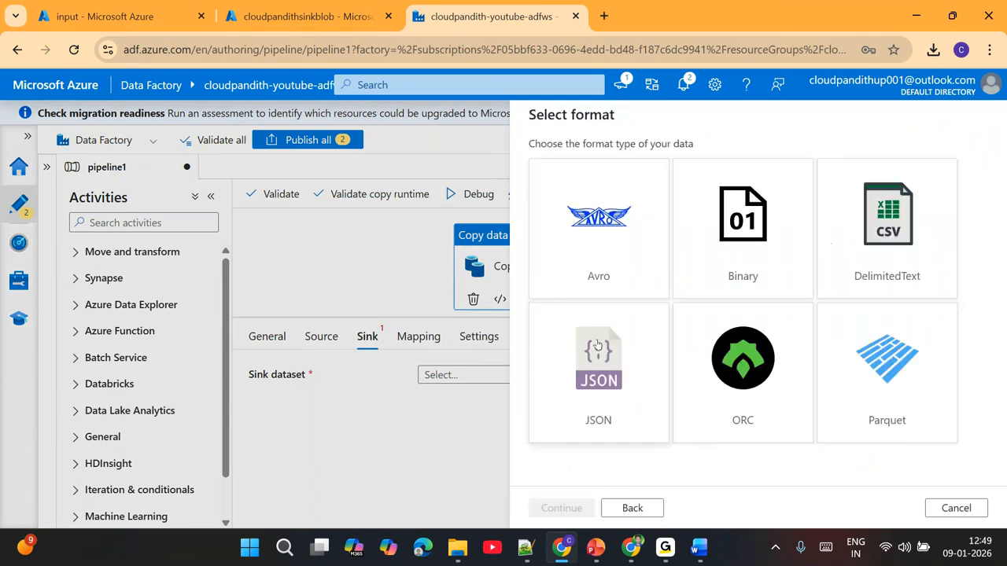
{"action": "double_click", "coordinate": [889, 237]}
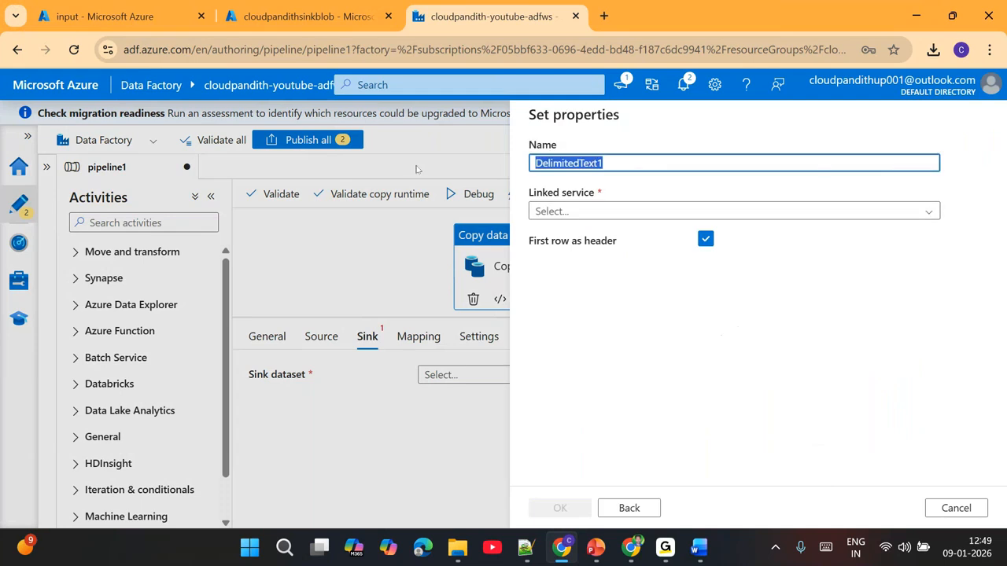
- Name the sink dataset DS_Blob_Sink and assign it the LS_Blob_Sink linked service
{"action": "type", "text": "ds_"}
{"action": "key", "text": "BackSpace"}
{"action": "key", "text": "BackSpace"}
{"action": "key", "text": "BackSpace"}
{"action": "type", "text": "DS_Blob_"}
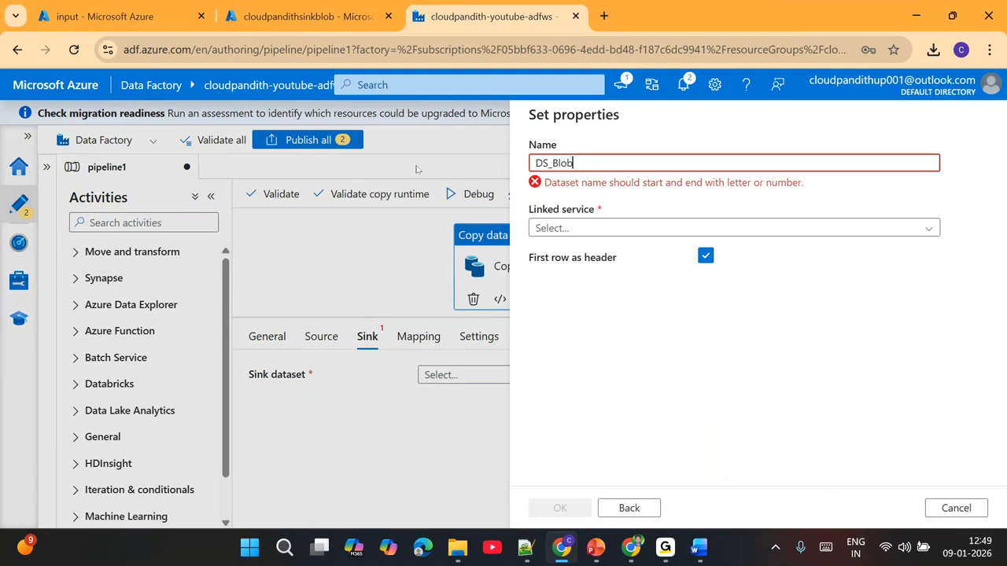
{"action": "type", "text": "Sink"}
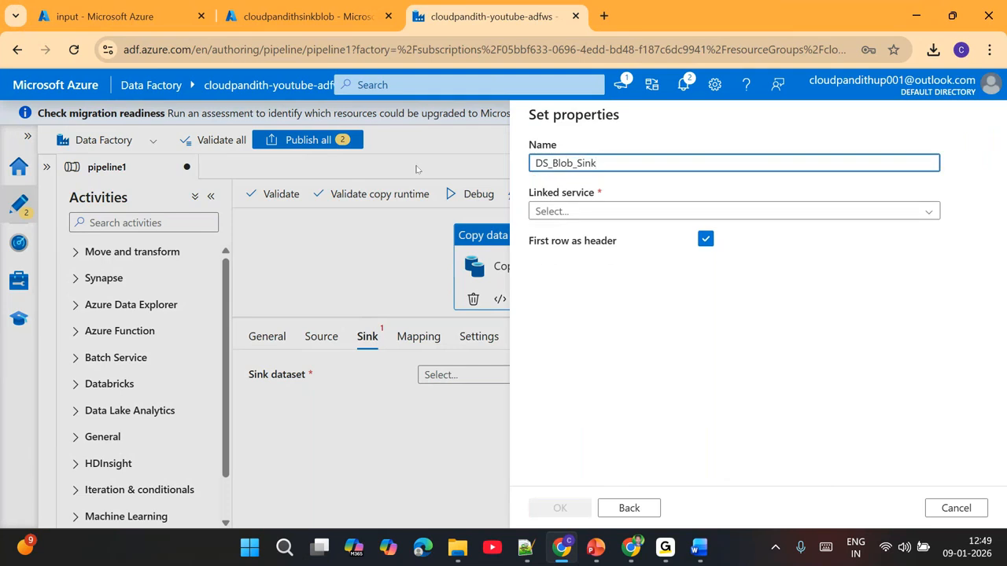
{"action": "left_click", "coordinate": [571, 212]}
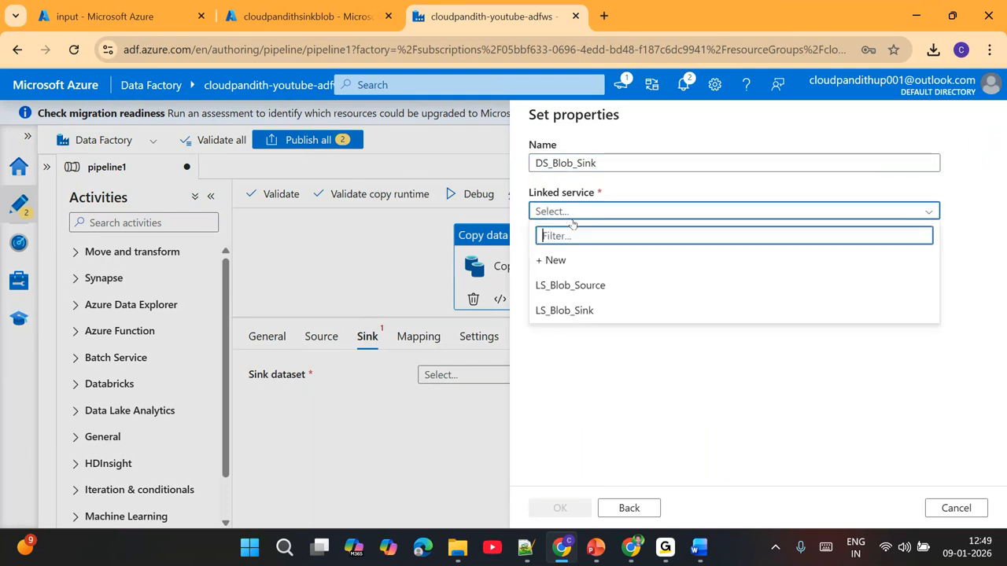
{"action": "left_click", "coordinate": [579, 309]}
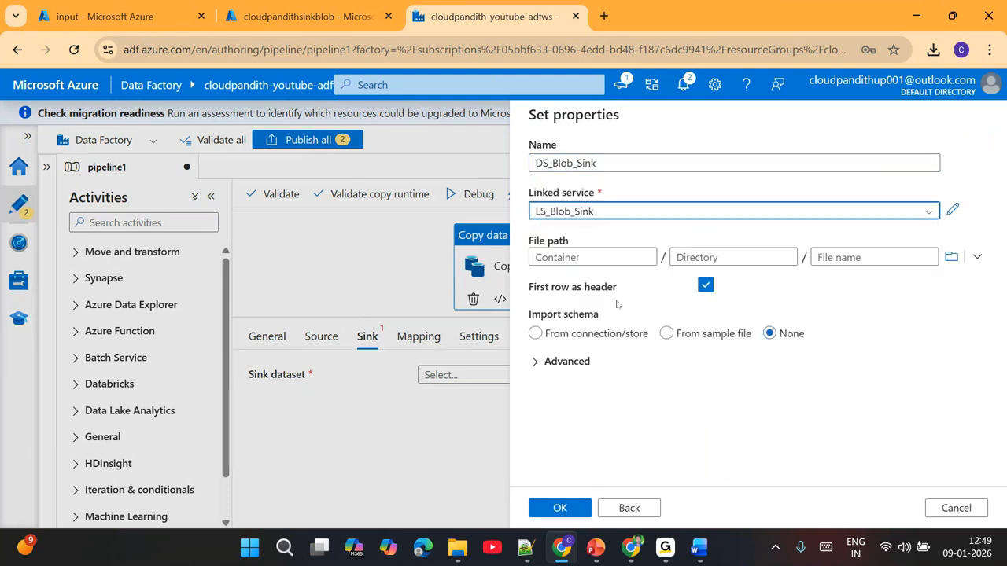
- Set the sink dataset's file path to the output container and create the dataset
{"action": "left_click", "coordinate": [951, 258]}
{"action": "left_click", "coordinate": [609, 202]}
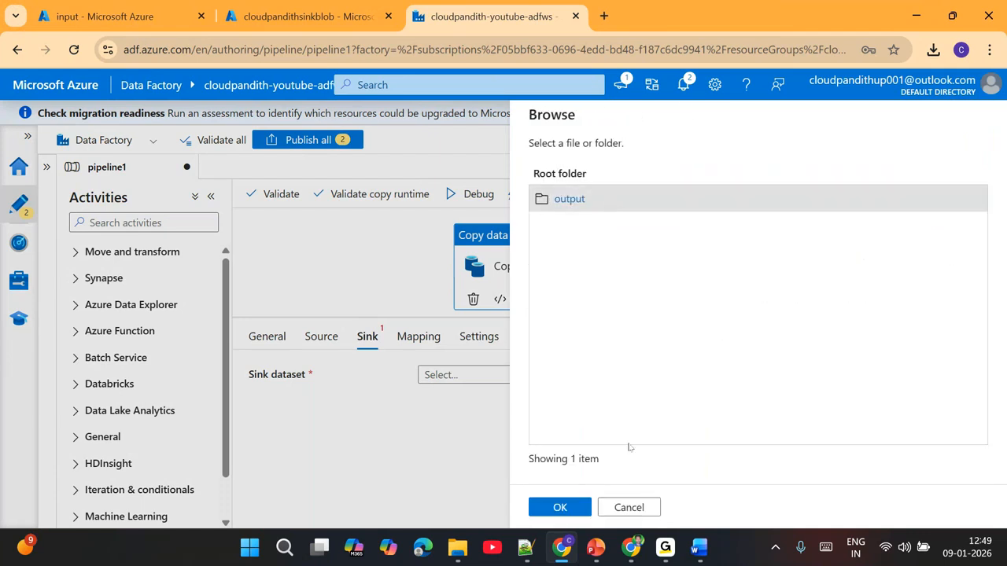
{"action": "left_click", "coordinate": [577, 511]}
{"action": "left_click", "coordinate": [575, 513]}
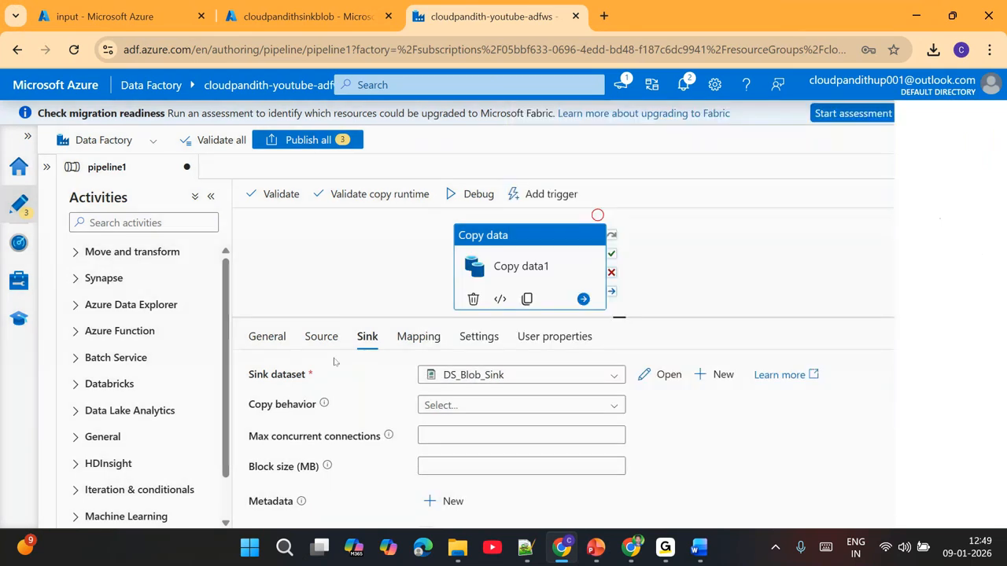
- Review the Copy data activity's source and sink settings and open both the DS_Blob_Source and DS_Blob_Sink datasets
{"action": "left_click", "coordinate": [330, 338]}
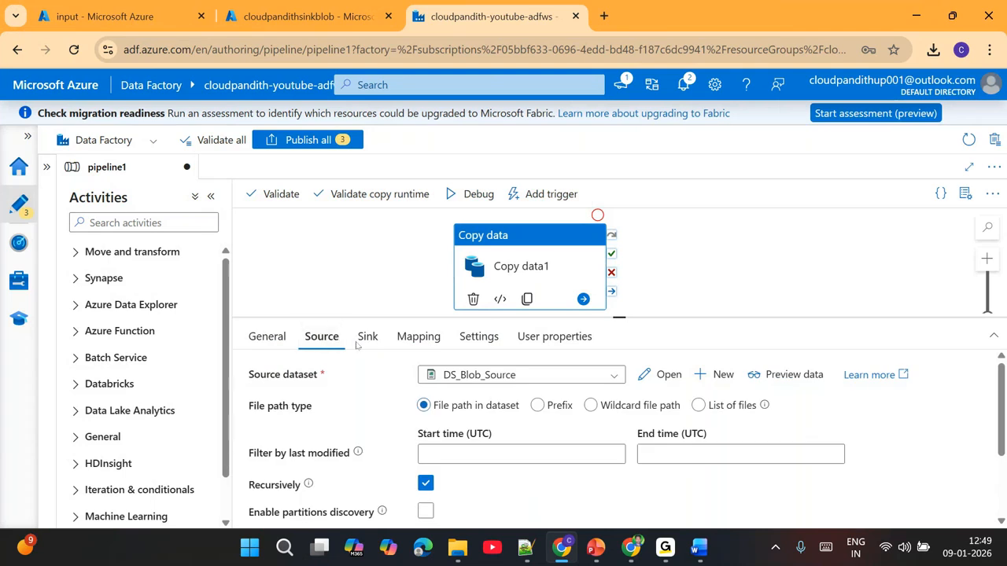
{"action": "left_click", "coordinate": [368, 337]}
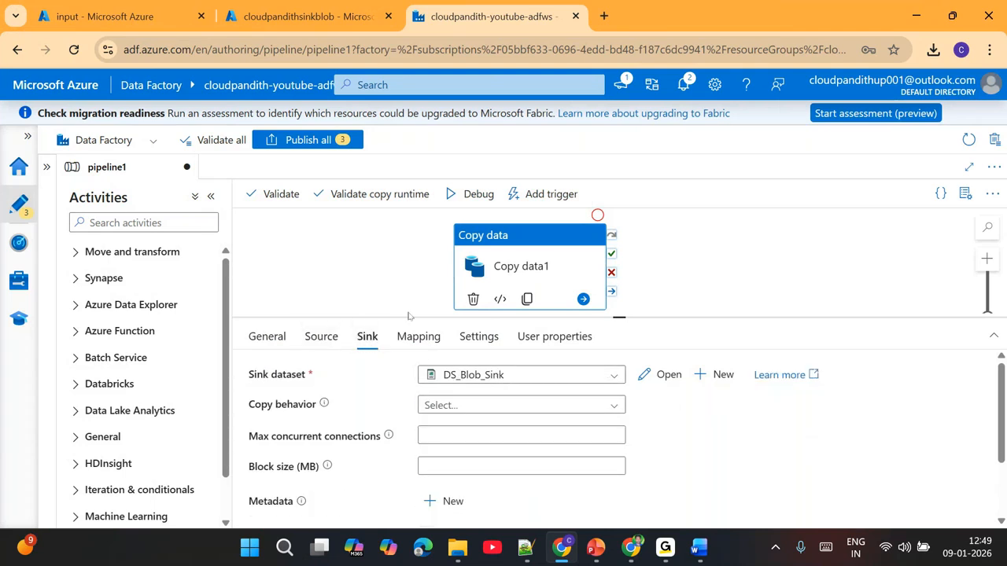
{"action": "left_click", "coordinate": [323, 337]}
{"action": "left_click", "coordinate": [661, 375]}
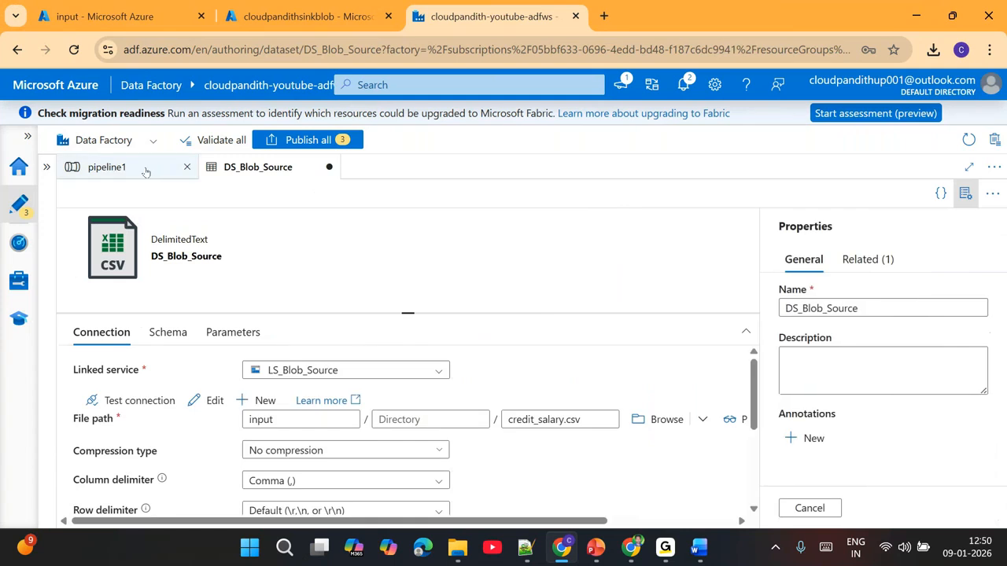
{"action": "left_click", "coordinate": [107, 167]}
{"action": "left_click", "coordinate": [367, 337]}
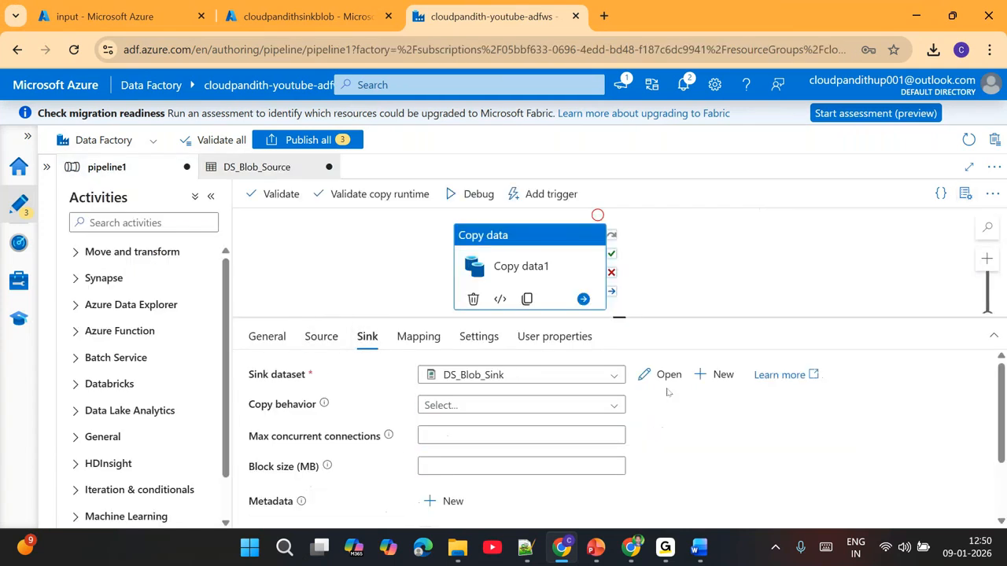
{"action": "left_click", "coordinate": [647, 374]}
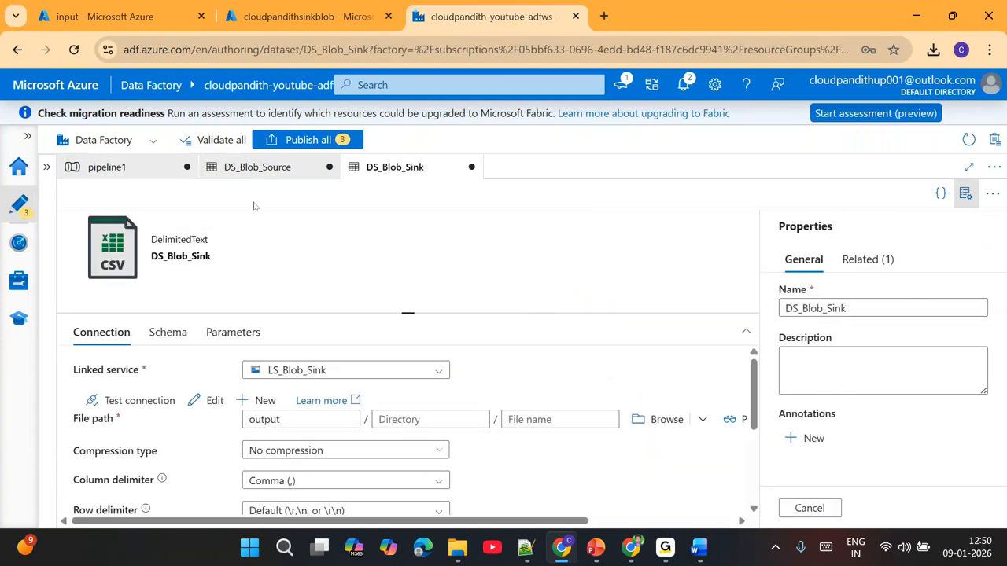
- Check the container and file name in the file paths of DS_Blob_Source and DS_Blob_Sink
{"action": "left_click", "coordinate": [257, 166]}
{"action": "double_click", "coordinate": [266, 420]}
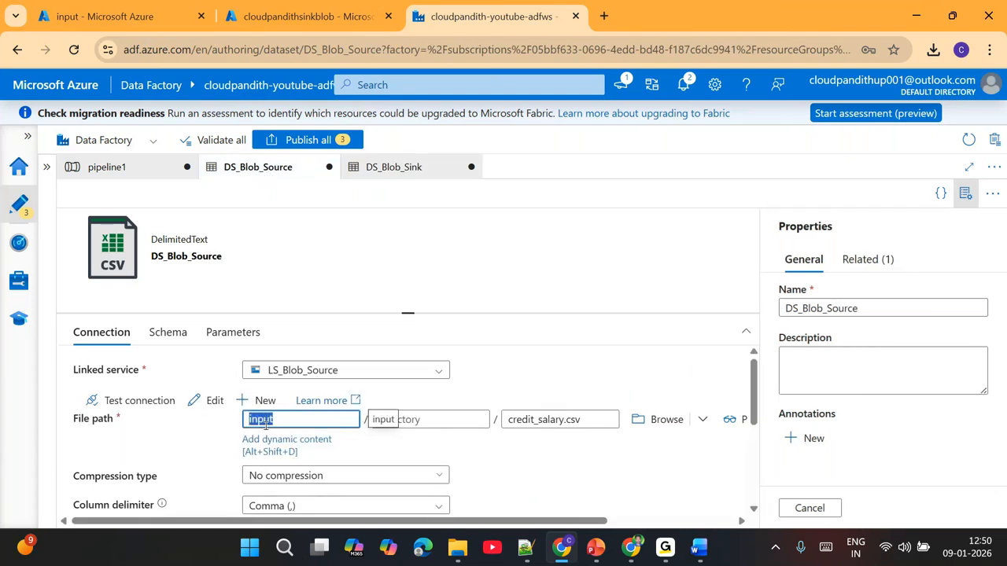
{"action": "double_click", "coordinate": [532, 421]}
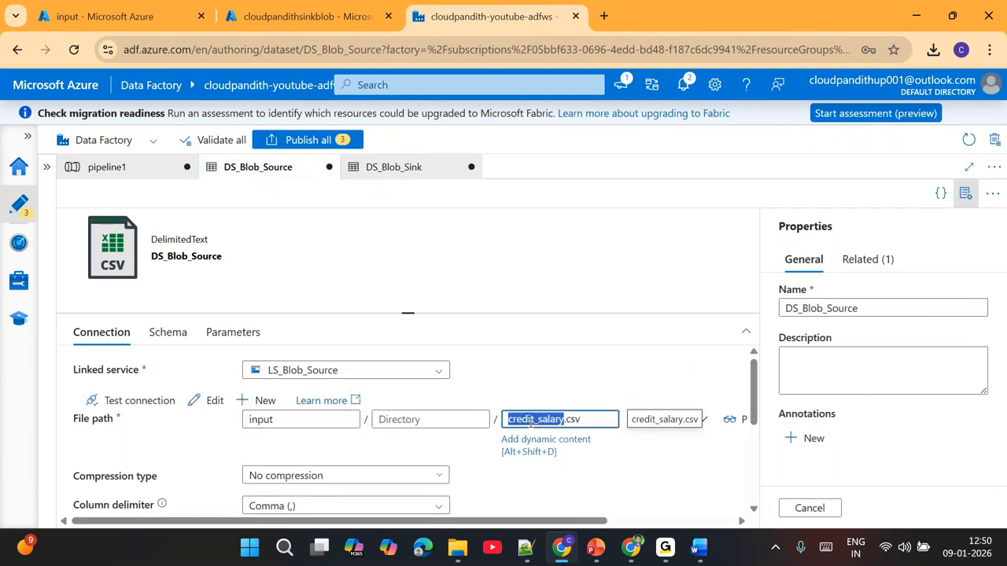
{"action": "left_click", "coordinate": [396, 170]}
{"action": "double_click", "coordinate": [261, 420]}
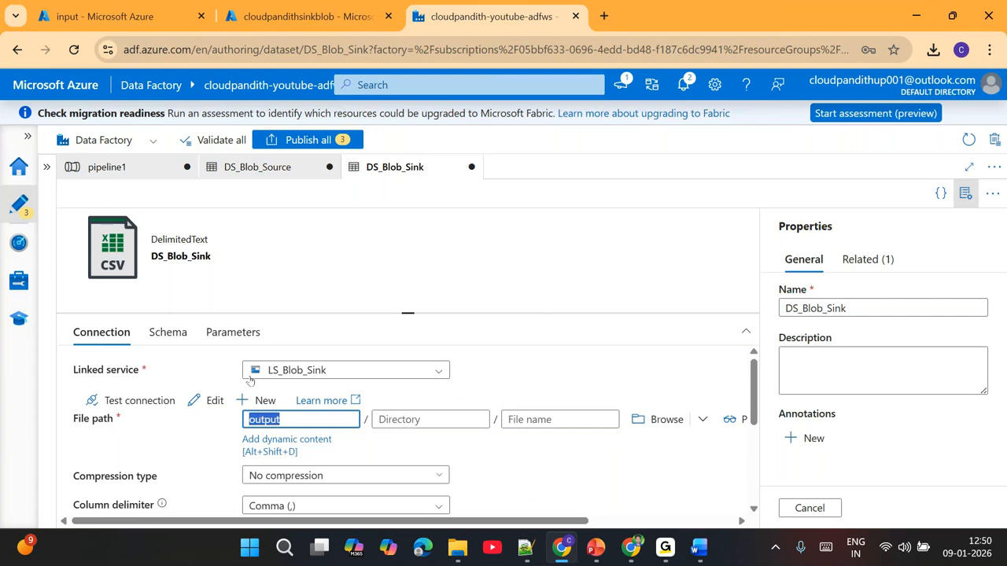
- Run pipeline1 in debug mode, enlarge the output area, and refresh the run status until the run ends
{"action": "left_click", "coordinate": [104, 167]}
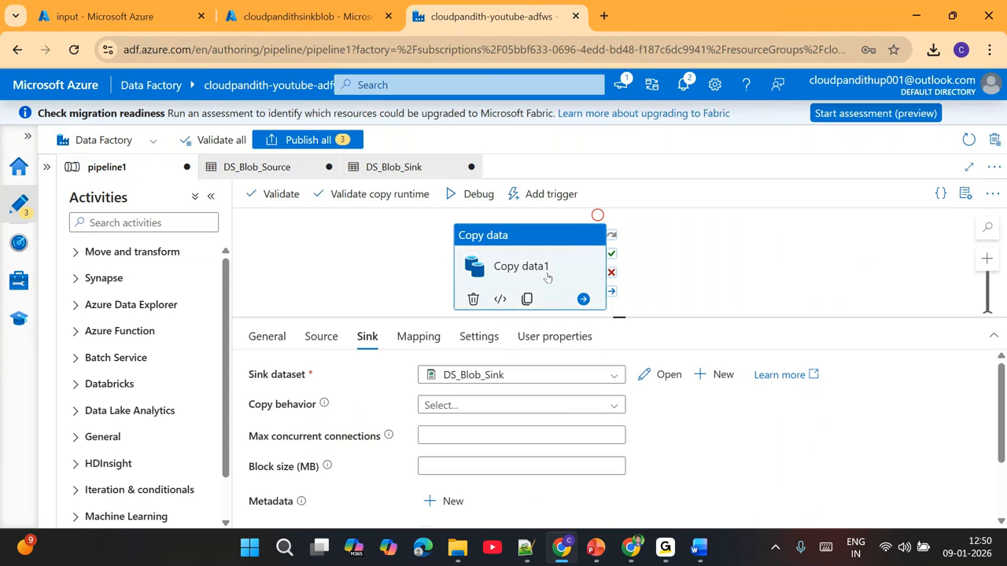
{"action": "left_click", "coordinate": [467, 203]}
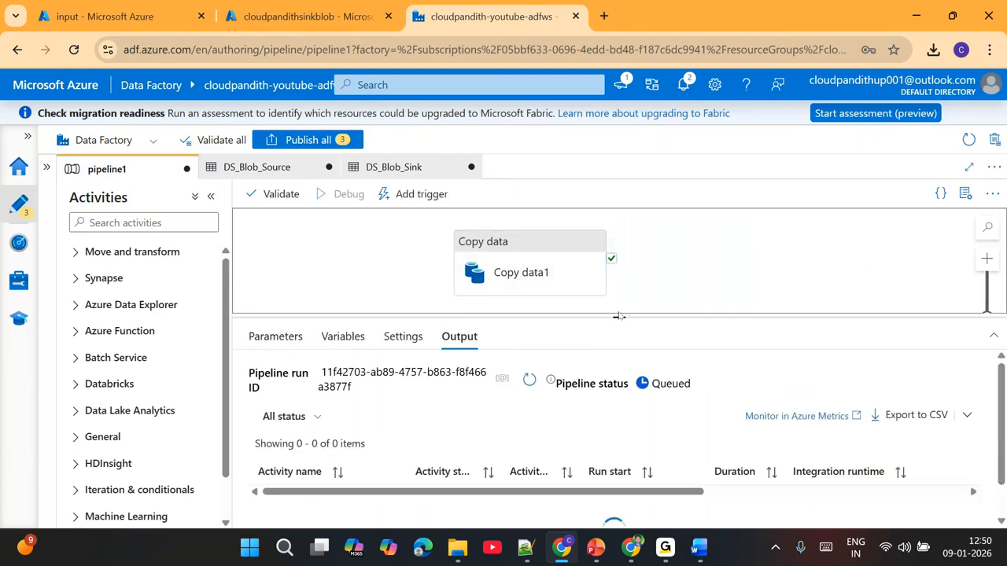
{"action": "left_click_drag", "start_coordinate": [619, 318], "coordinate": [619, 302]}
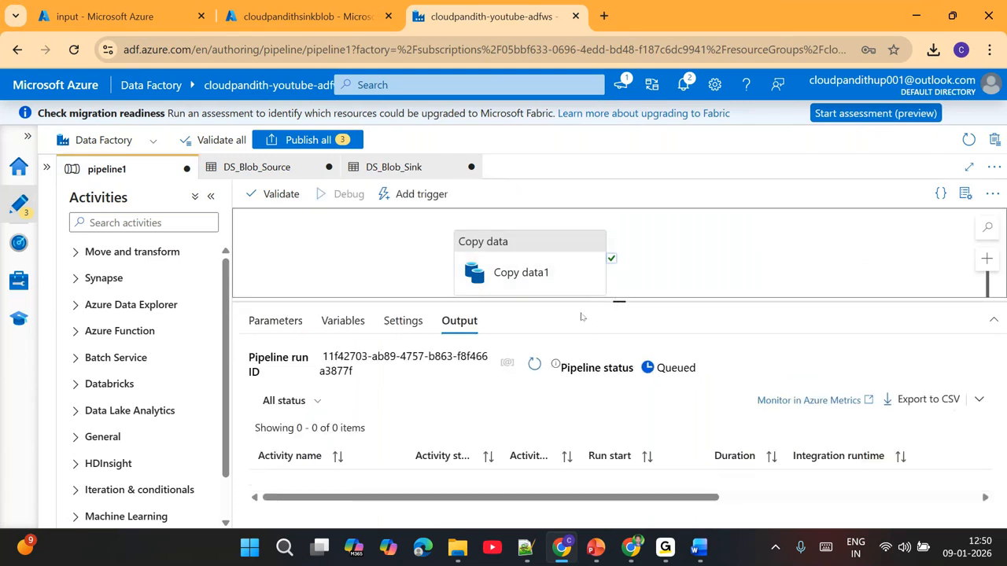
{"action": "left_click", "coordinate": [535, 363]}
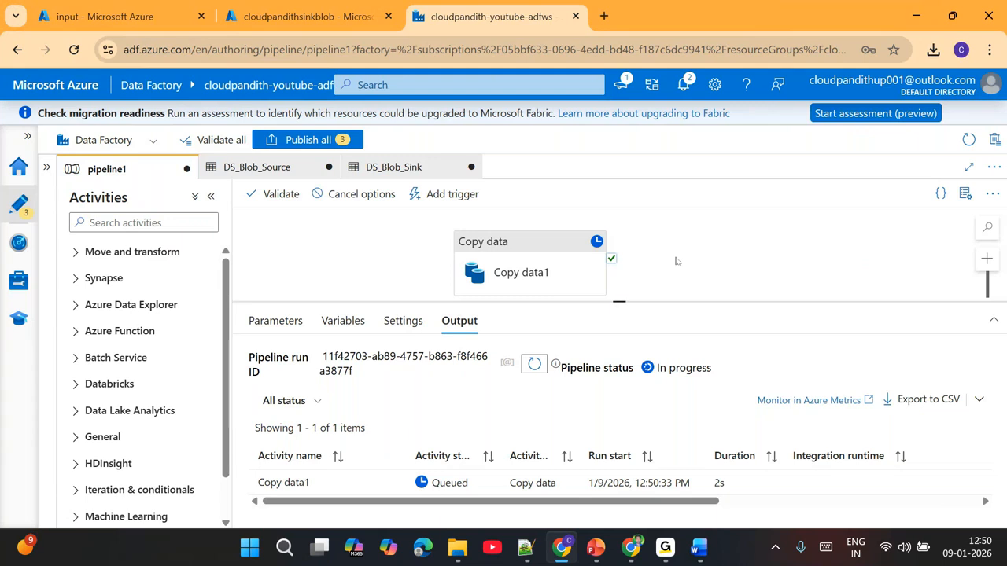
{"action": "left_click", "coordinate": [535, 365]}
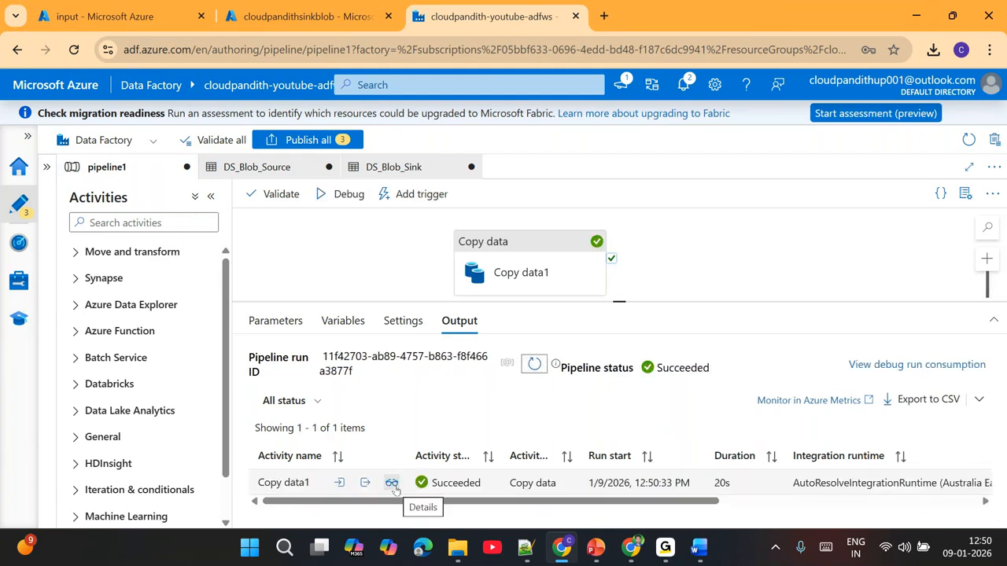
- Open the Copy data1 run details and check the numbers of files read and written
{"action": "left_click", "coordinate": [392, 483]}
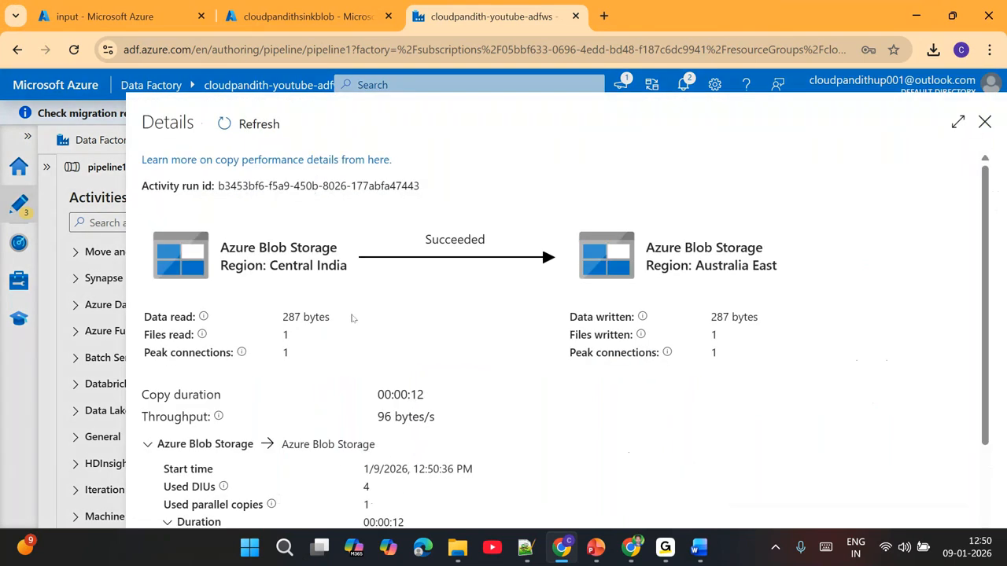
{"action": "double_click", "coordinate": [284, 336]}
{"action": "left_click_drag", "start_coordinate": [712, 333], "coordinate": [718, 354]}
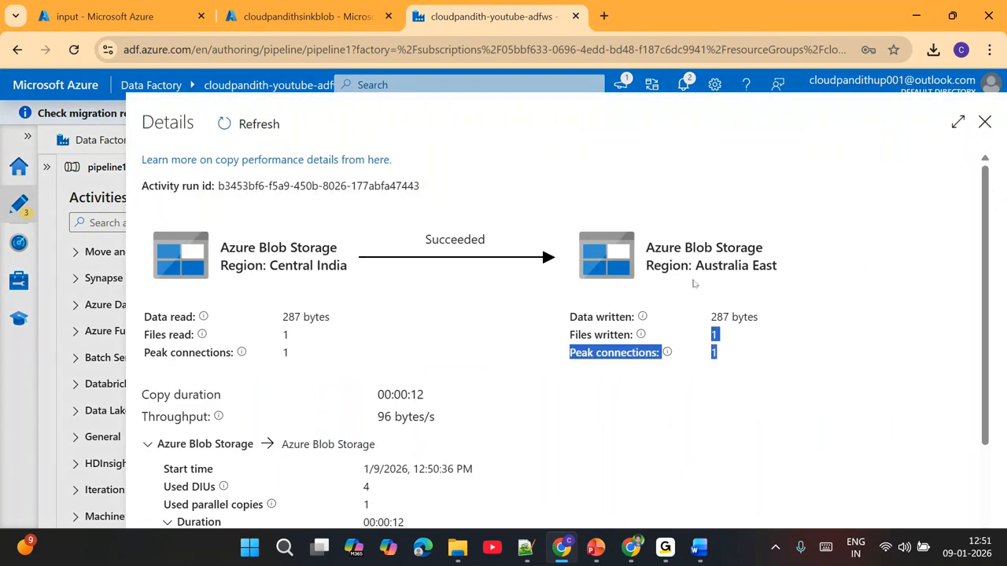
- Switch to the Azure portal page of cloudpandithsinkblob and open the output container to check for the copied file
{"action": "left_click", "coordinate": [297, 19]}
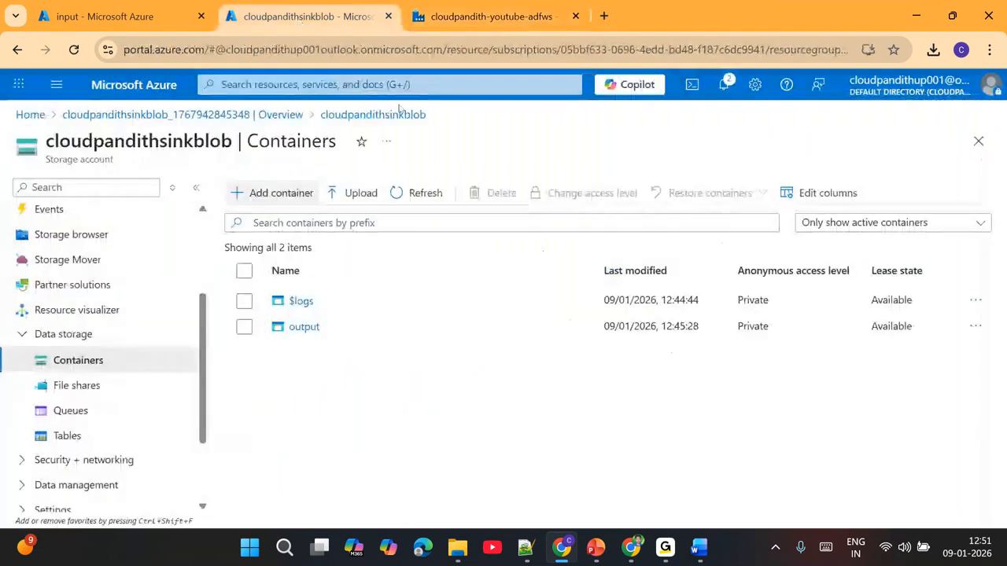
{"action": "left_click", "coordinate": [306, 325]}
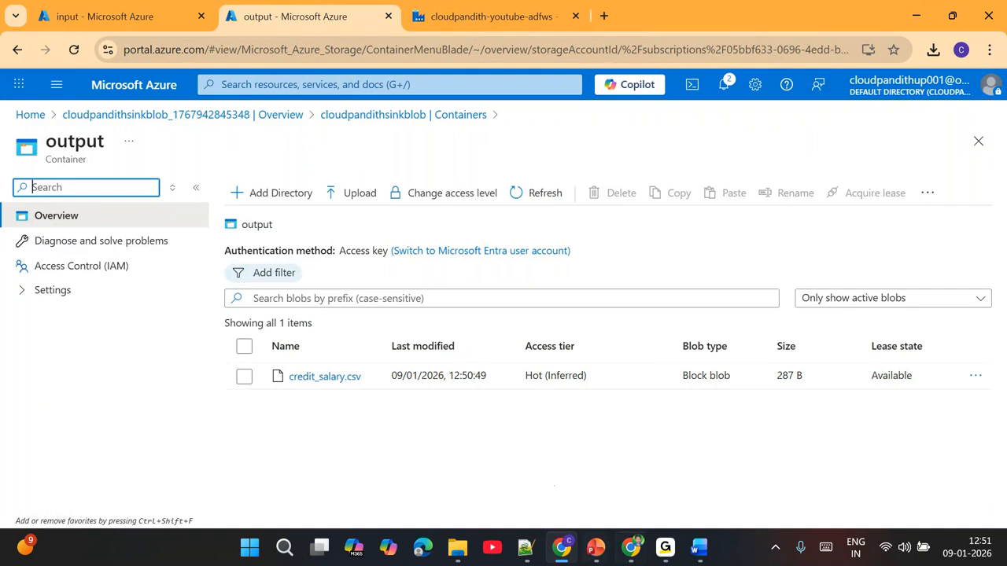
- Switch to the running PowerPoint slide show and advance through "What You Will Learn Next" to the "Assignment & Self Check" slide
{"action": "left_click", "coordinate": [598, 550]}
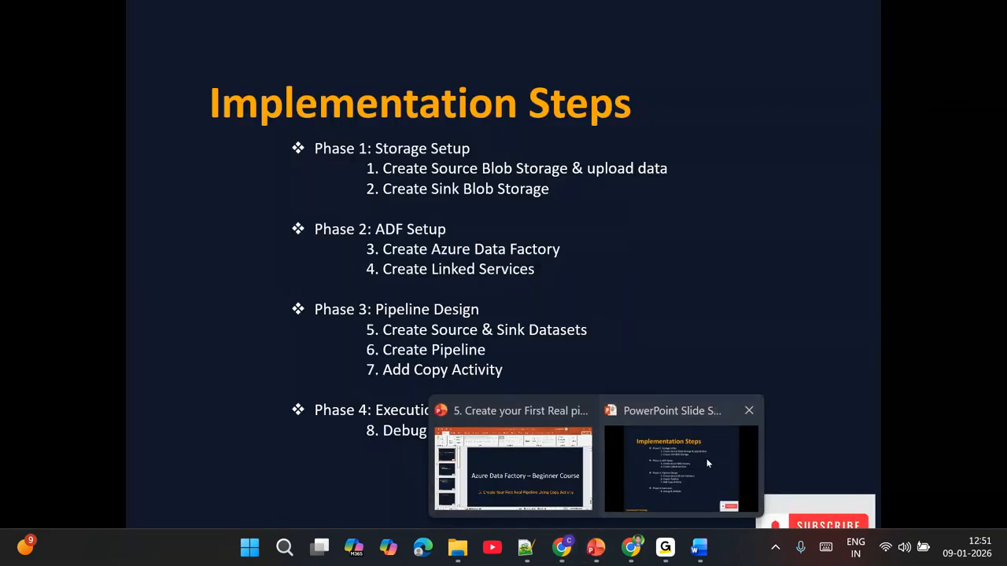
{"action": "left_click", "coordinate": [707, 439]}
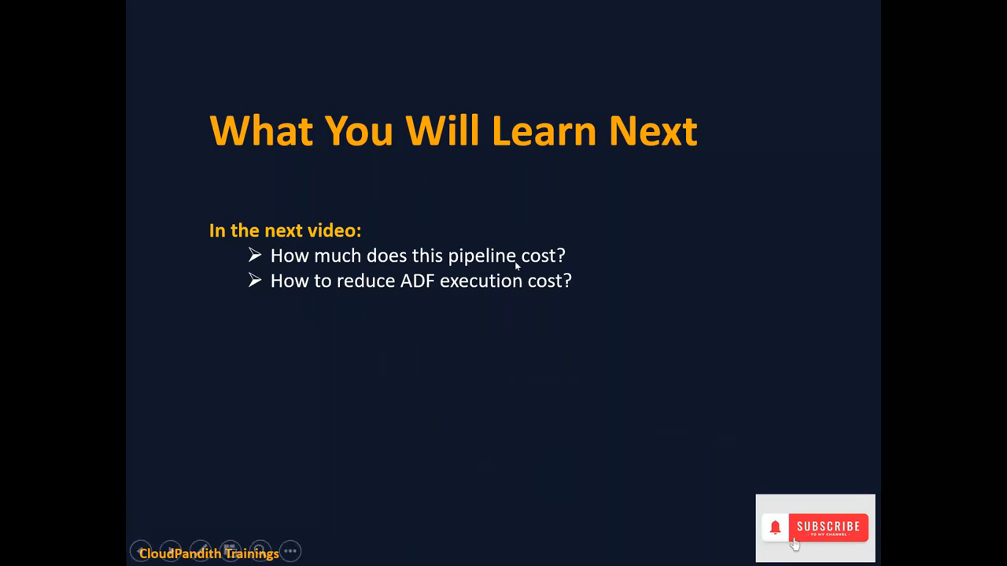
{"action": "left_click", "coordinate": [468, 423]}
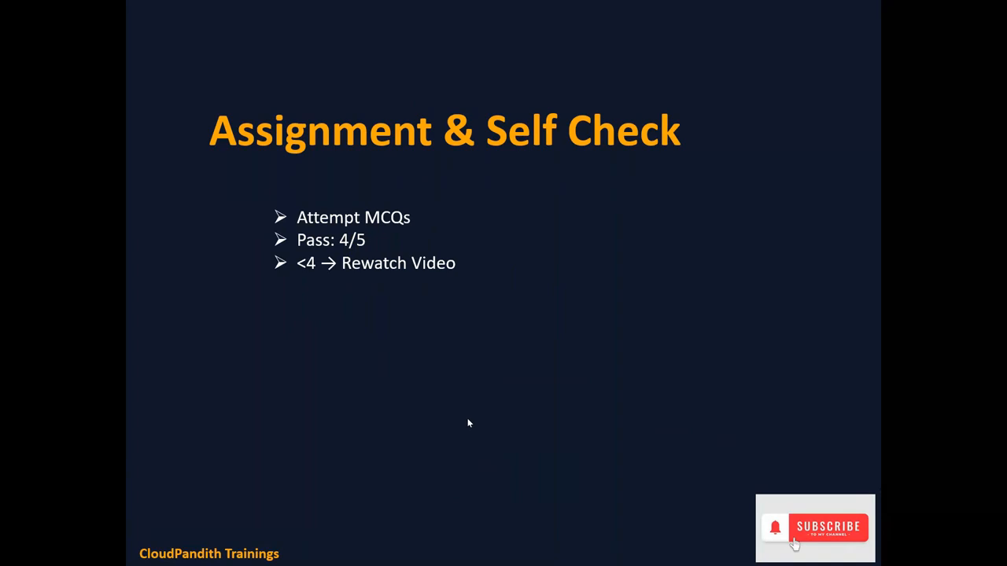
- Switch to the MCQs document in Word and read through questions Q1 to Q5 on the first pipeline using Copy Activity
{"action": "key", "text": "alt+Tab"}
{"action": "key", "text": "alt+Tab"}
{"action": "key", "text": "alt+Tab"}
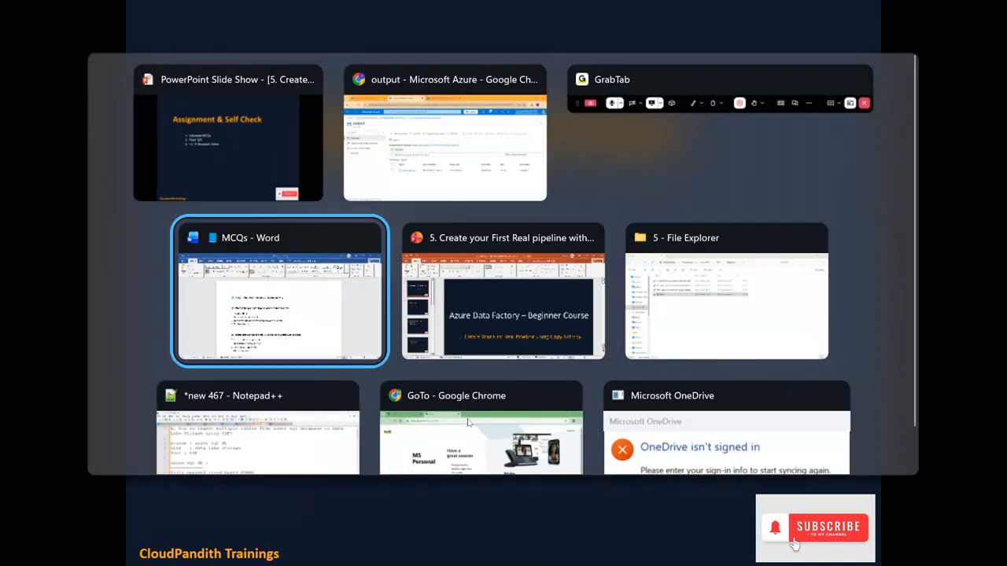
{"action": "scroll", "coordinate": [393, 307], "scroll_direction": "down", "scroll_amount": 6}
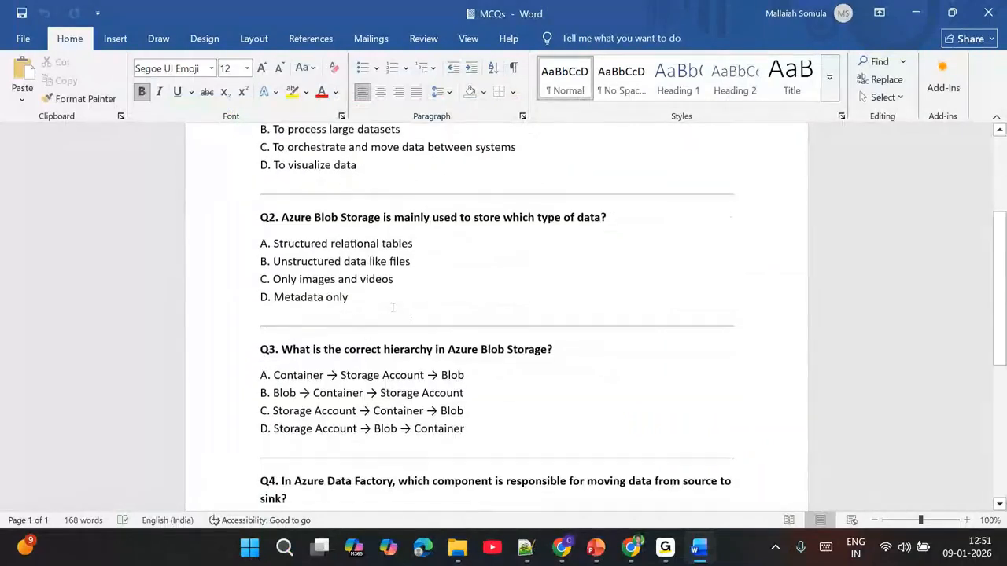
{"action": "scroll", "coordinate": [393, 307], "scroll_direction": "down", "scroll_amount": 5}
{"action": "scroll", "coordinate": [392, 307], "scroll_direction": "up", "scroll_amount": 2}
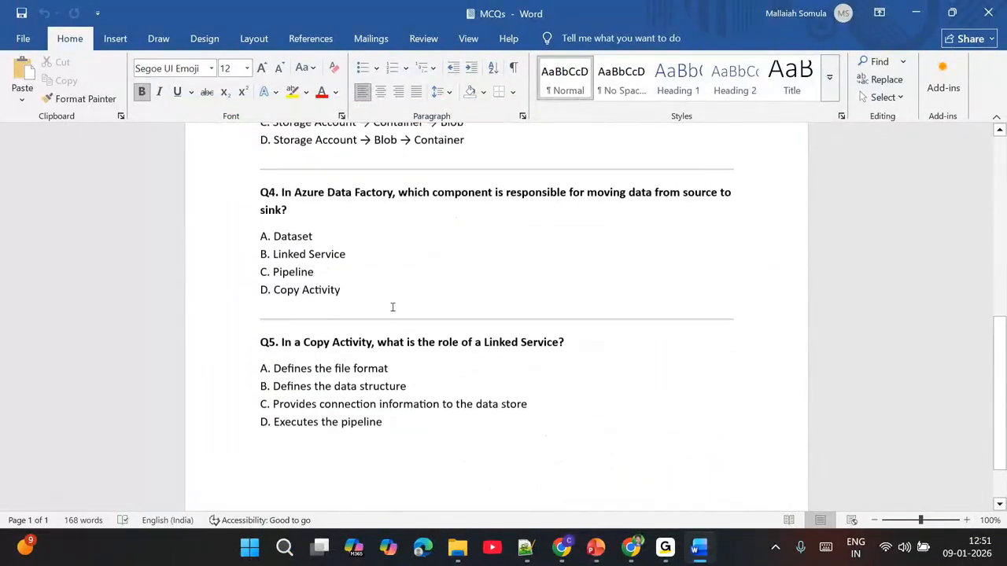
{"action": "scroll", "coordinate": [393, 307], "scroll_direction": "up", "scroll_amount": 6}
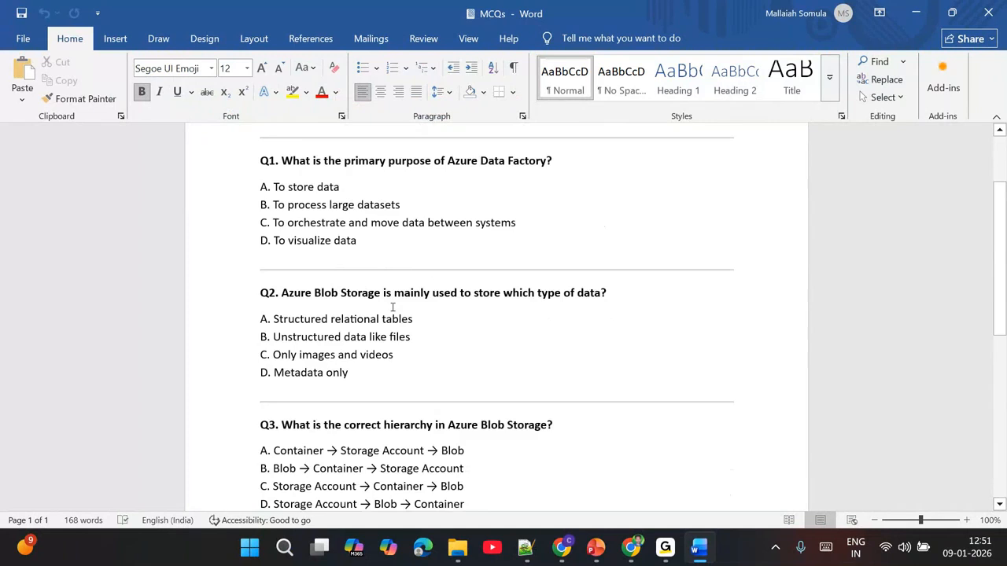
{"action": "scroll", "coordinate": [392, 307], "scroll_direction": "down", "scroll_amount": 2}
{"action": "scroll", "coordinate": [393, 306], "scroll_direction": "down", "scroll_amount": 5}
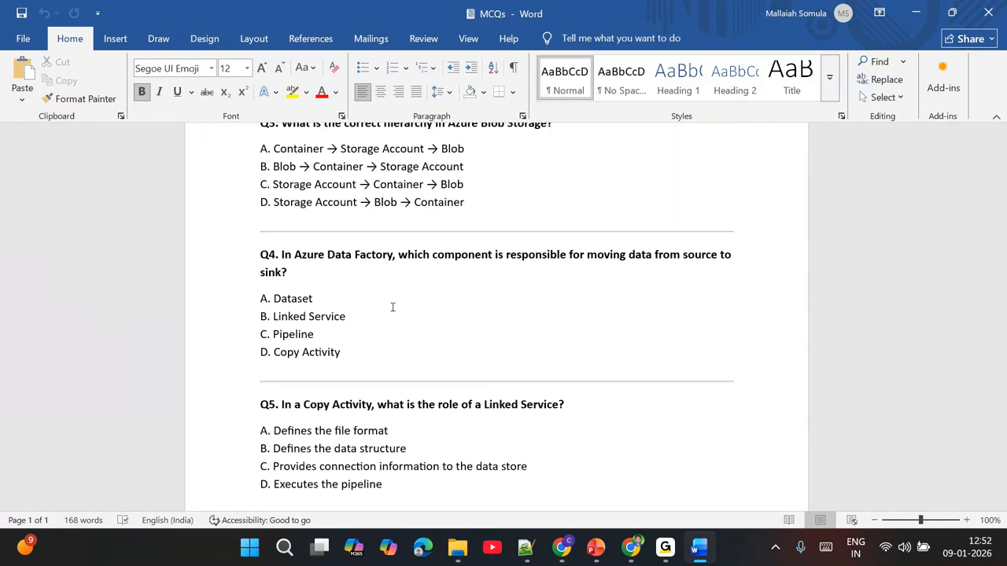
{"action": "scroll", "coordinate": [393, 307], "scroll_direction": "up", "scroll_amount": 8}
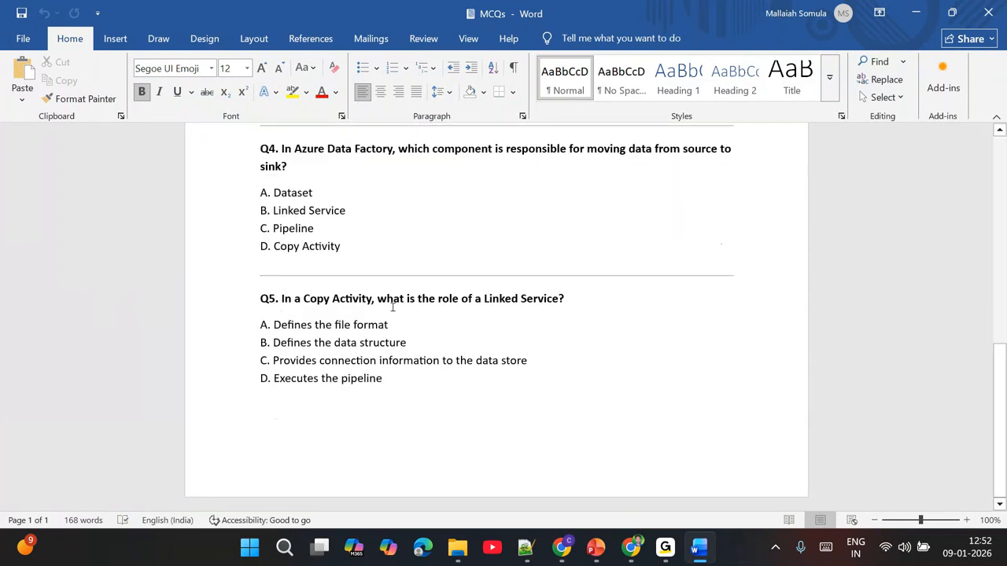
{"action": "scroll", "coordinate": [393, 307], "scroll_direction": "up", "scroll_amount": 2}
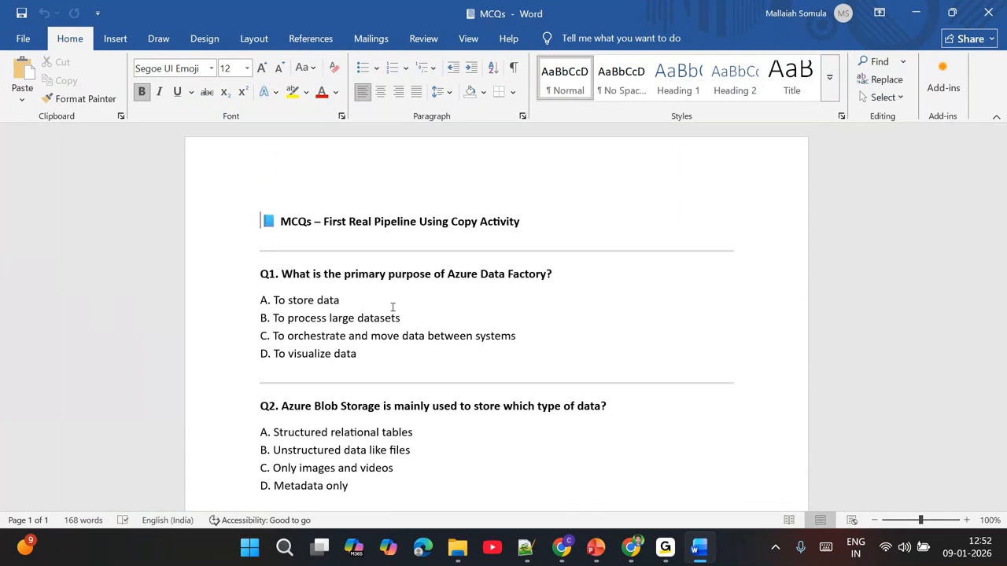
{"action": "scroll", "coordinate": [392, 307], "scroll_direction": "down", "scroll_amount": 2}
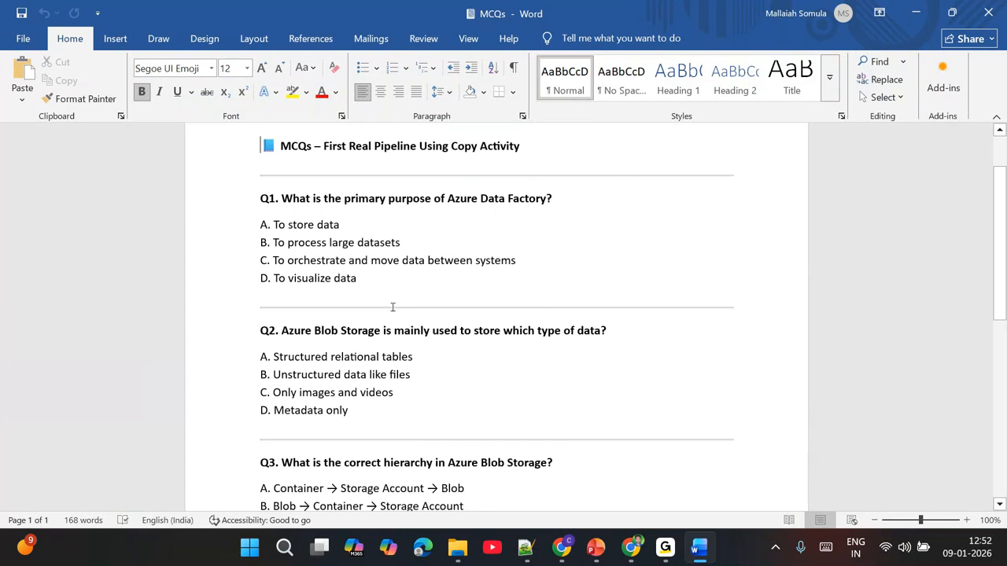
{"action": "left_click", "coordinate": [724, 114]}
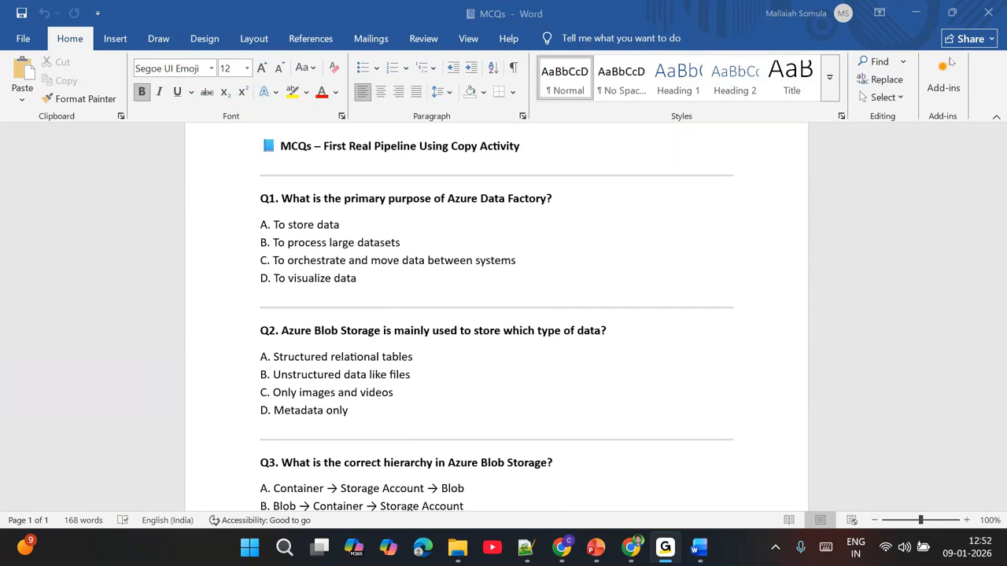